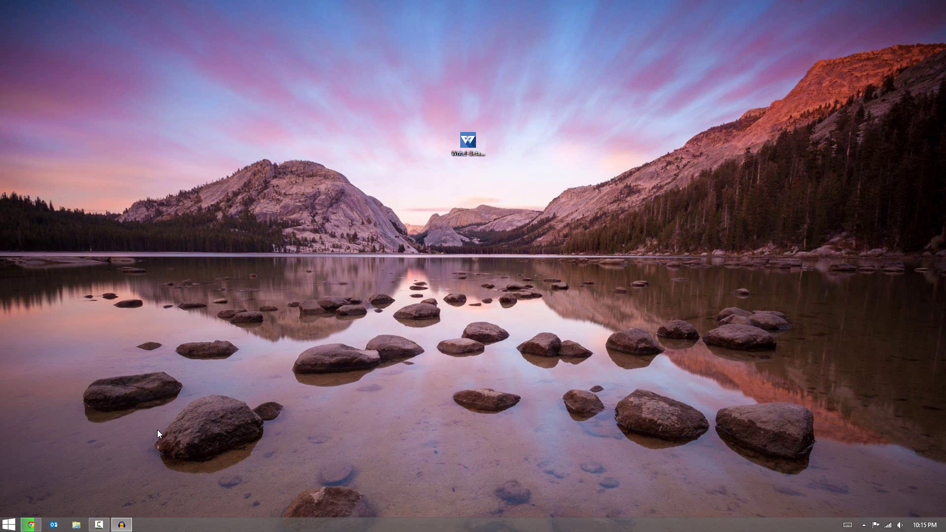
Step: Restore the wri.tt write! page in Chrome and scroll through its features back to the top
{"action": "left_click", "coordinate": [31, 525]}
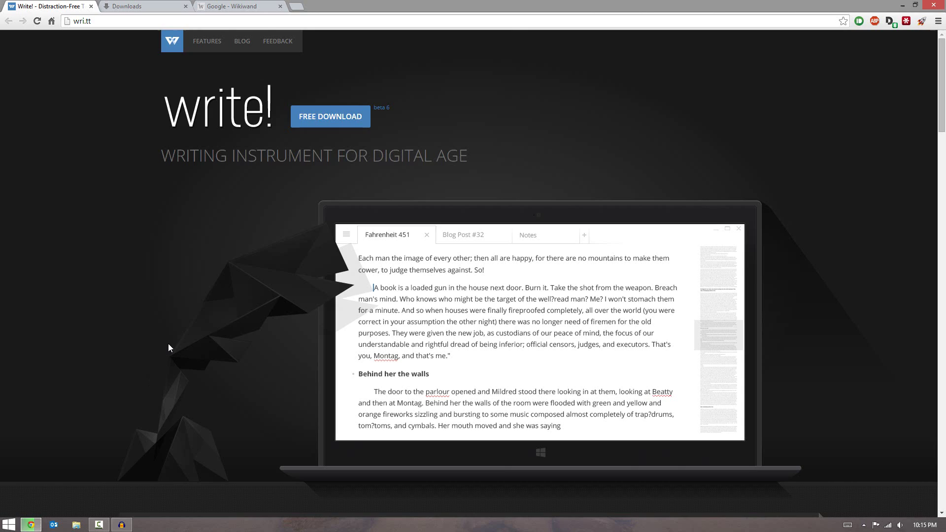
{"action": "scroll", "coordinate": [168, 348], "scroll_direction": "down", "scroll_amount": 7}
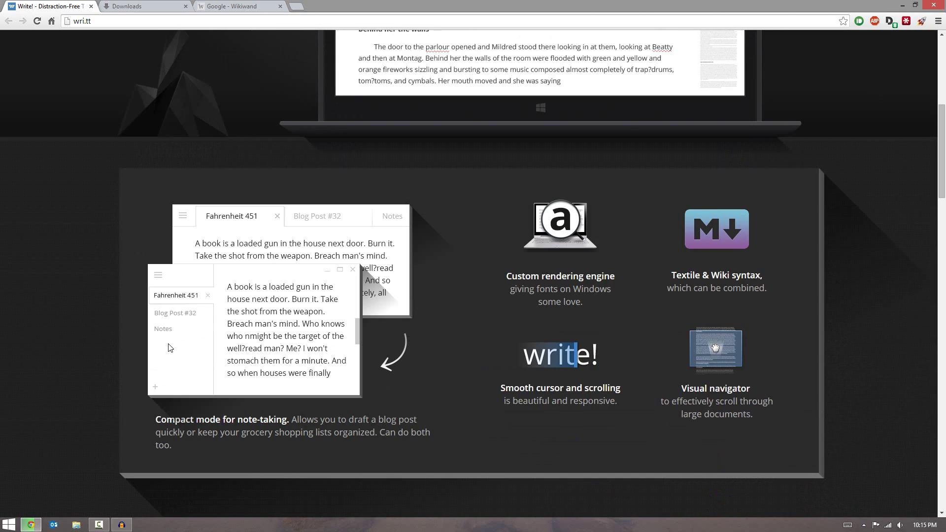
{"action": "scroll", "coordinate": [168, 348], "scroll_direction": "up", "scroll_amount": 10}
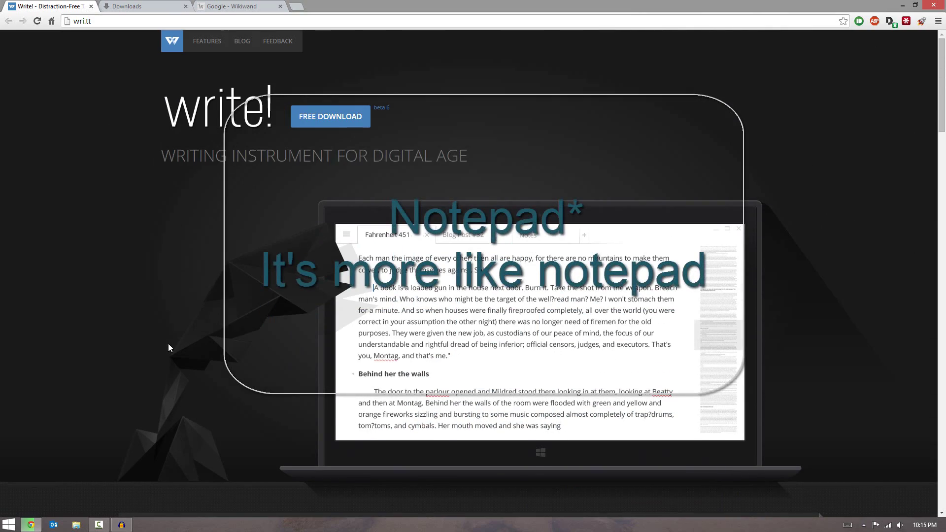
{"action": "scroll", "coordinate": [168, 344], "scroll_direction": "down", "scroll_amount": 9}
{"action": "scroll", "coordinate": [168, 347], "scroll_direction": "down", "scroll_amount": 20}
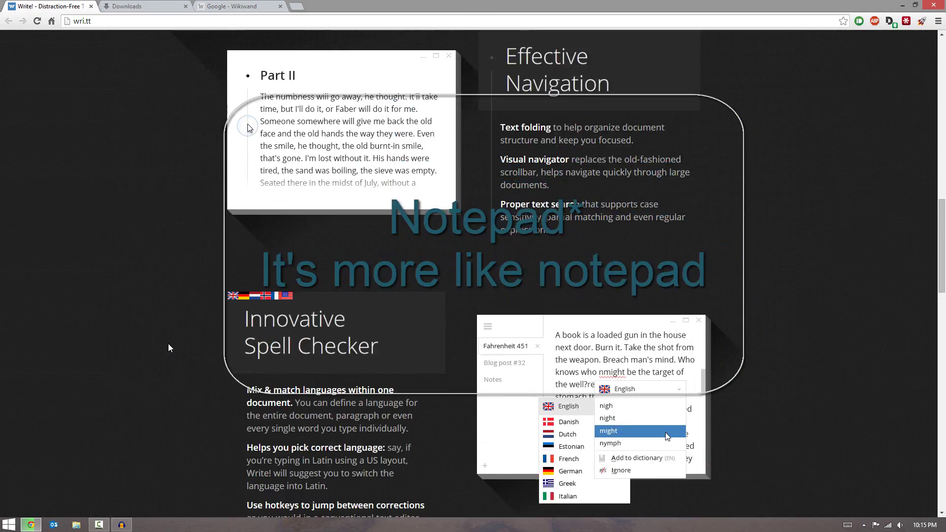
{"action": "scroll", "coordinate": [168, 344], "scroll_direction": "down", "scroll_amount": 20}
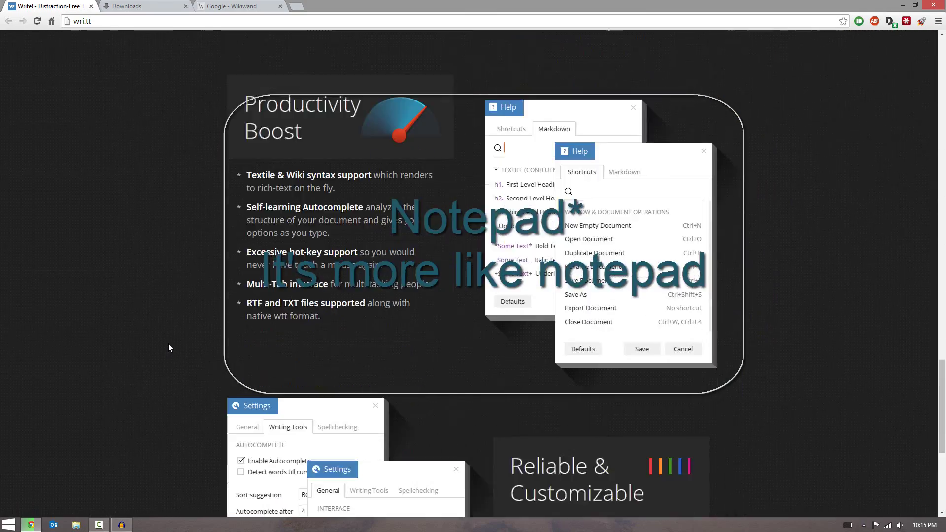
{"action": "scroll", "coordinate": [169, 348], "scroll_direction": "down", "scroll_amount": 2}
{"action": "scroll", "coordinate": [168, 348], "scroll_direction": "up", "scroll_amount": 15}
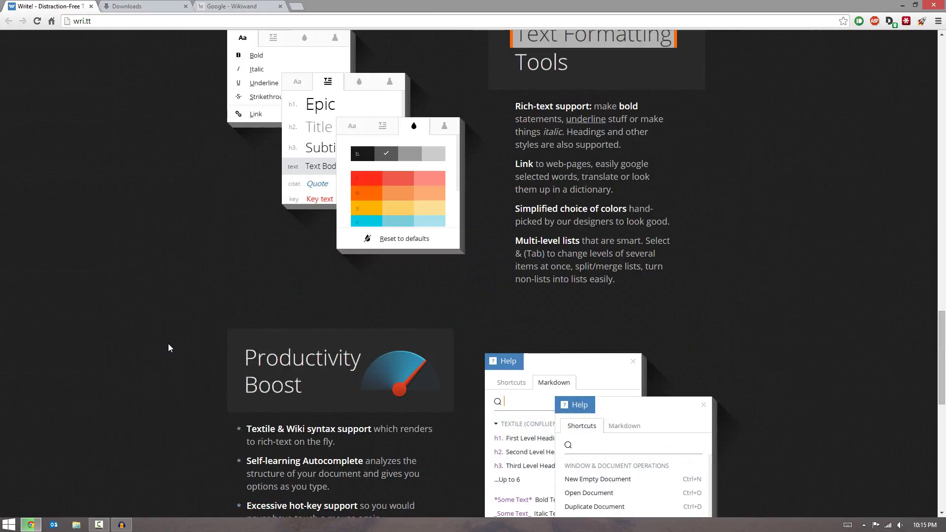
{"action": "scroll", "coordinate": [168, 348], "scroll_direction": "up", "scroll_amount": 12}
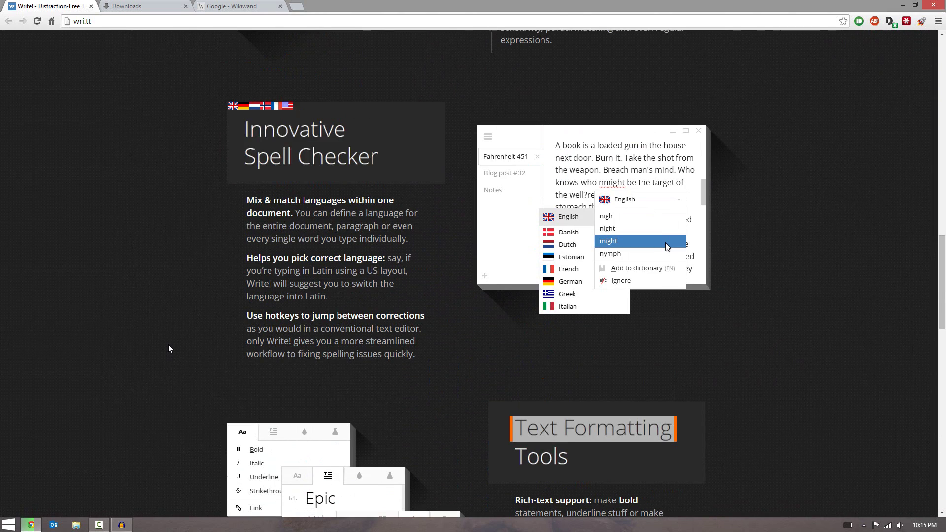
{"action": "scroll", "coordinate": [169, 348], "scroll_direction": "up", "scroll_amount": 9}
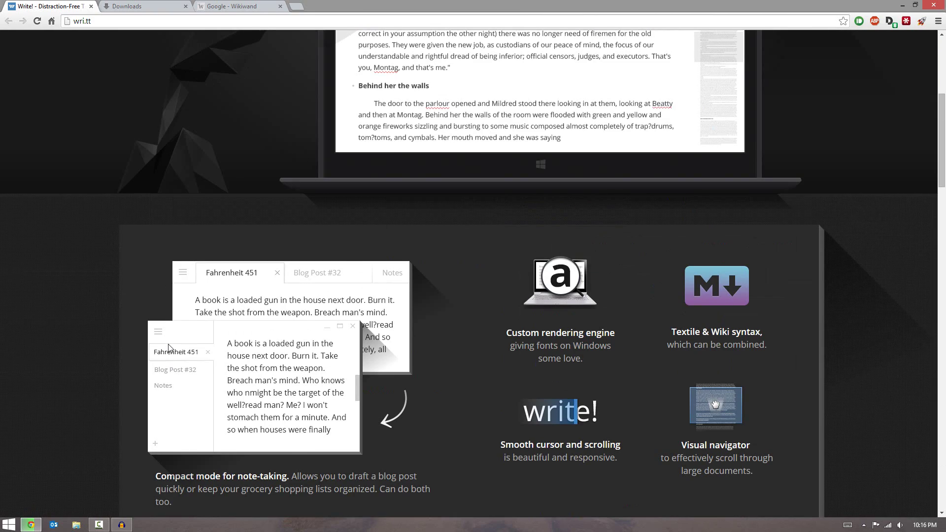
{"action": "scroll", "coordinate": [169, 348], "scroll_direction": "up", "scroll_amount": 6}
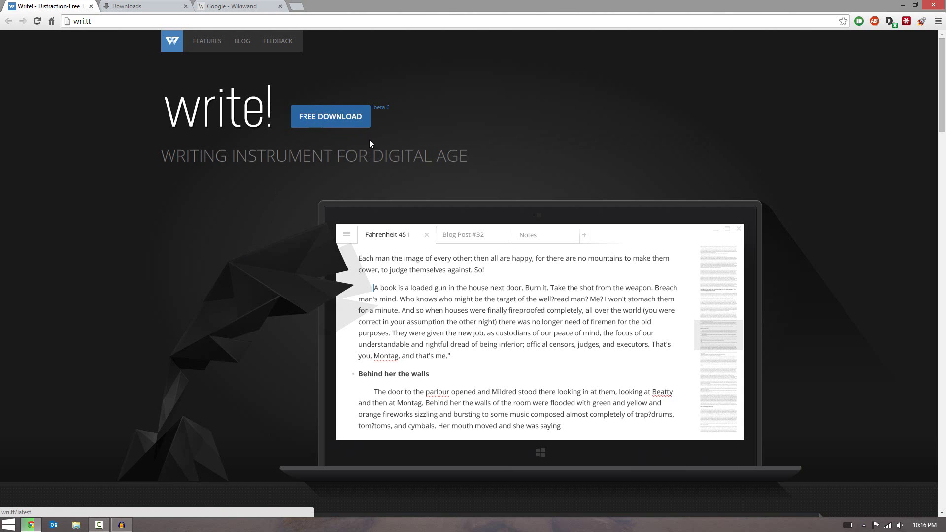
Step: Install Write! Beta 6.0 from the desktop installer and launch it when setup finishes
{"action": "left_click", "coordinate": [902, 5]}
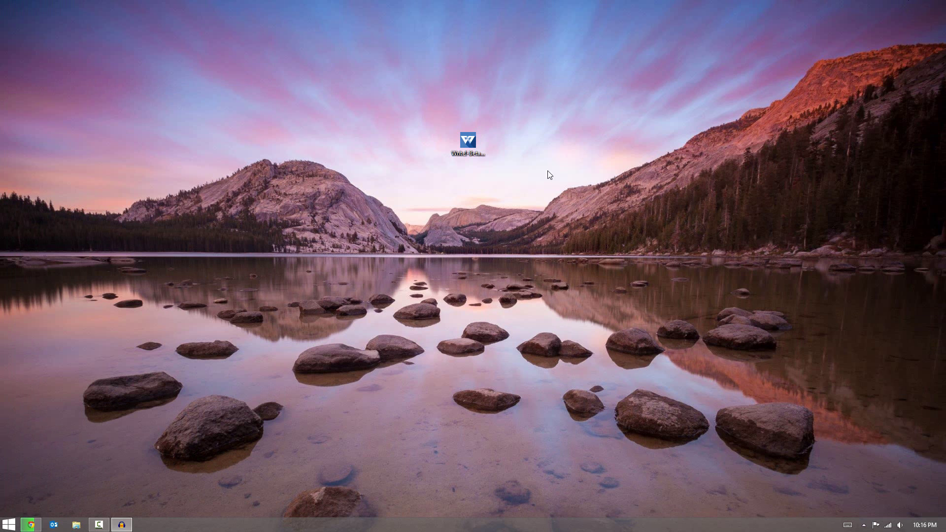
{"action": "left_click", "coordinate": [476, 143]}
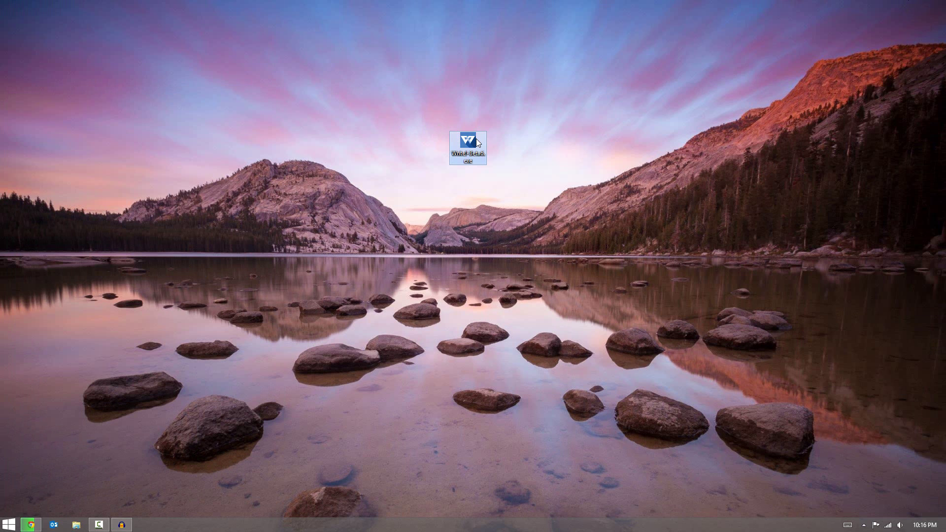
{"action": "double_click", "coordinate": [476, 142]}
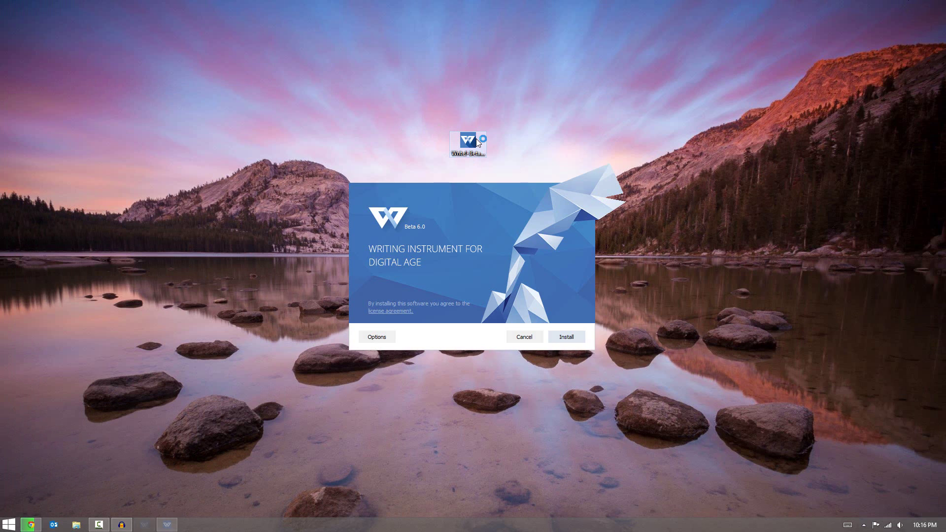
{"action": "left_click", "coordinate": [573, 335]}
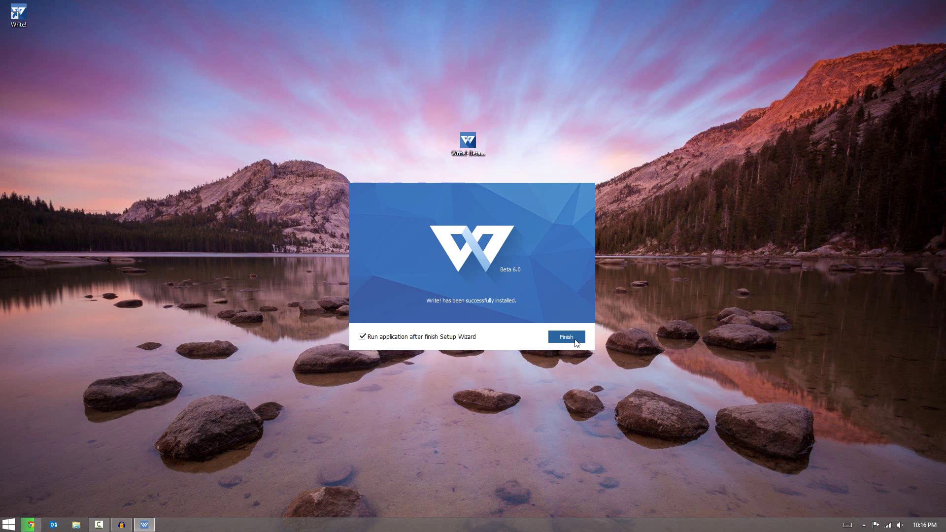
{"action": "left_click", "coordinate": [575, 339]}
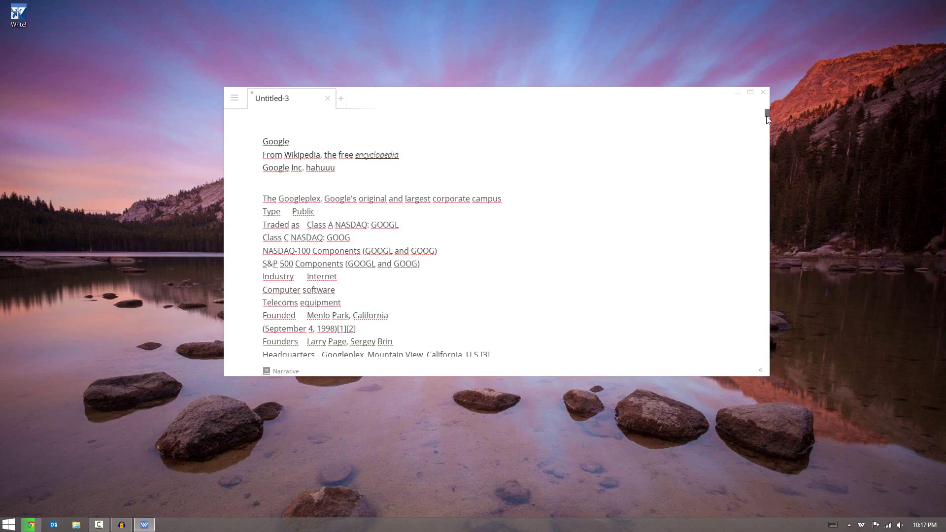
Step: Switch to the Untitled-1 document, then back to the Google draft in Untitled-3
{"action": "left_click_drag", "start_coordinate": [767, 116], "coordinate": [772, 95]}
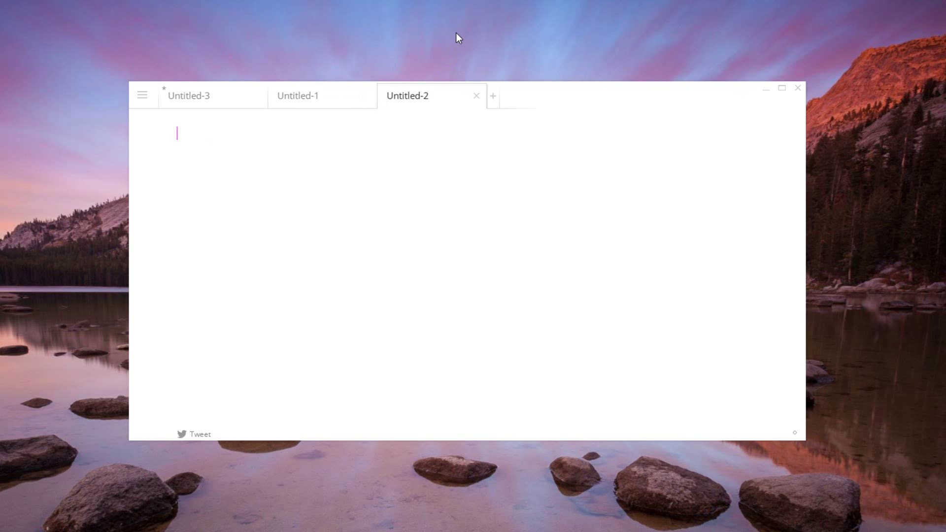
{"action": "left_click", "coordinate": [340, 100]}
{"action": "left_click", "coordinate": [186, 97]}
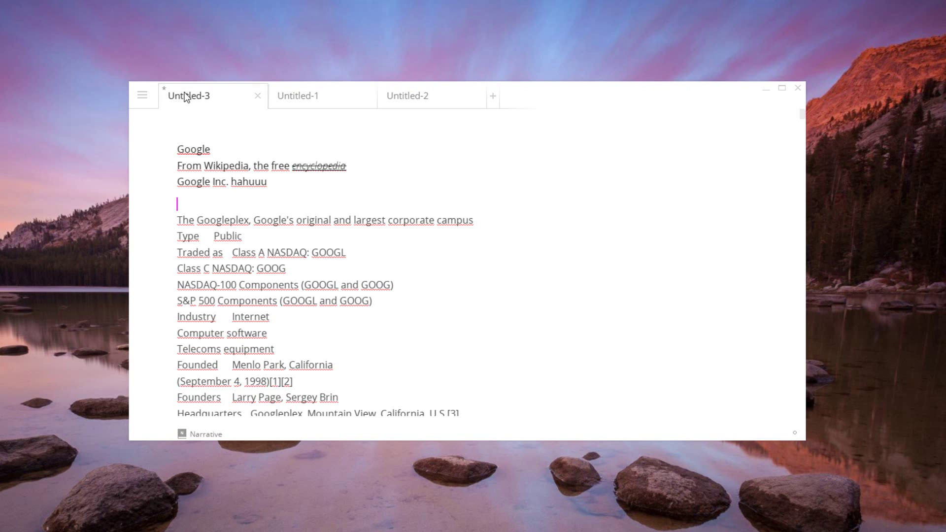
{"action": "left_click", "coordinate": [290, 98]}
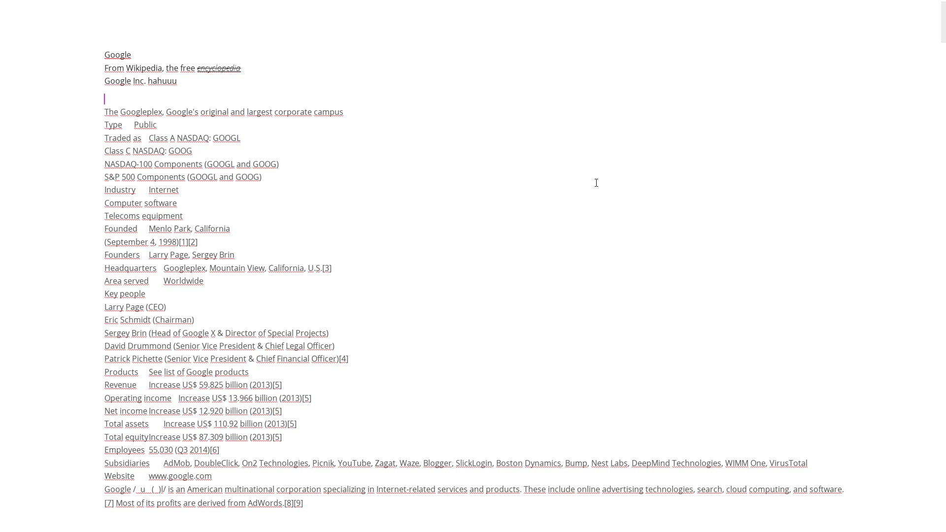
{"action": "left_click", "coordinate": [927, 5]}
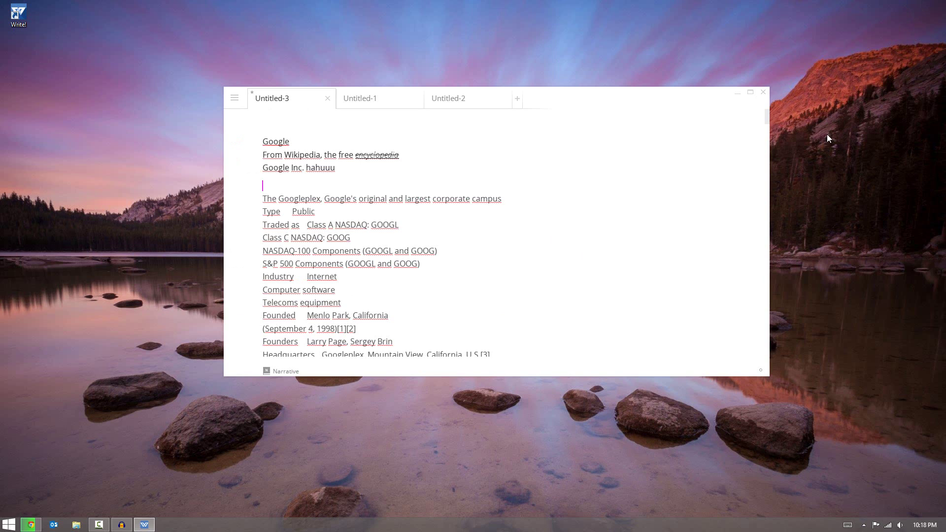
{"action": "left_click_drag", "start_coordinate": [585, 97], "coordinate": [545, 149]}
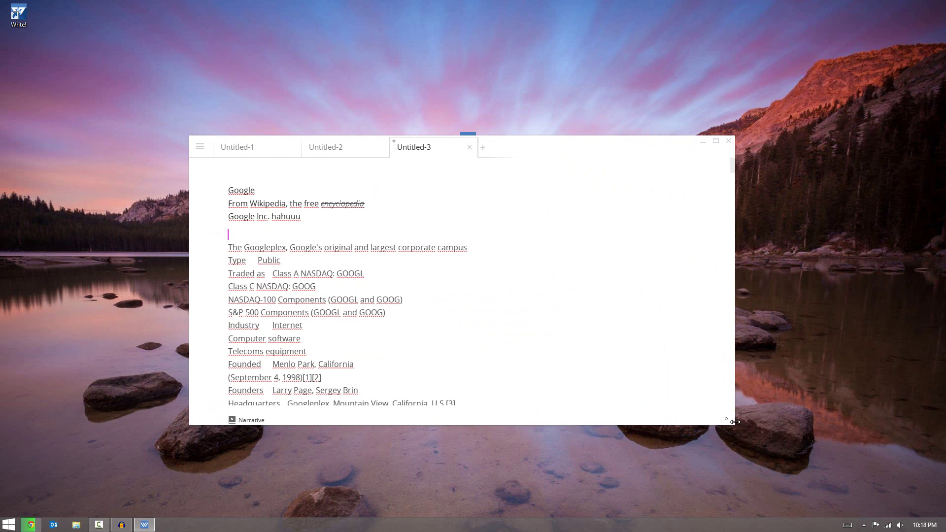
{"action": "left_click_drag", "start_coordinate": [736, 416], "coordinate": [528, 383]}
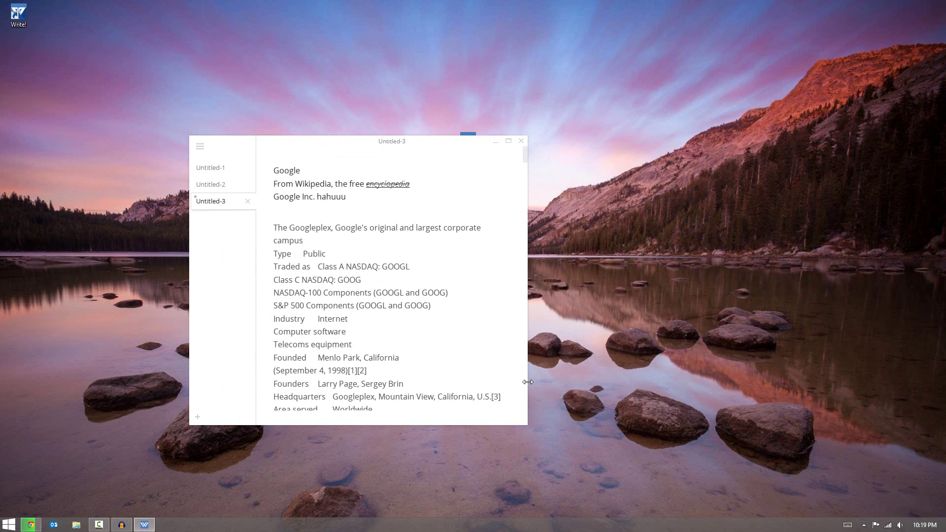
{"action": "left_click", "coordinate": [220, 187]}
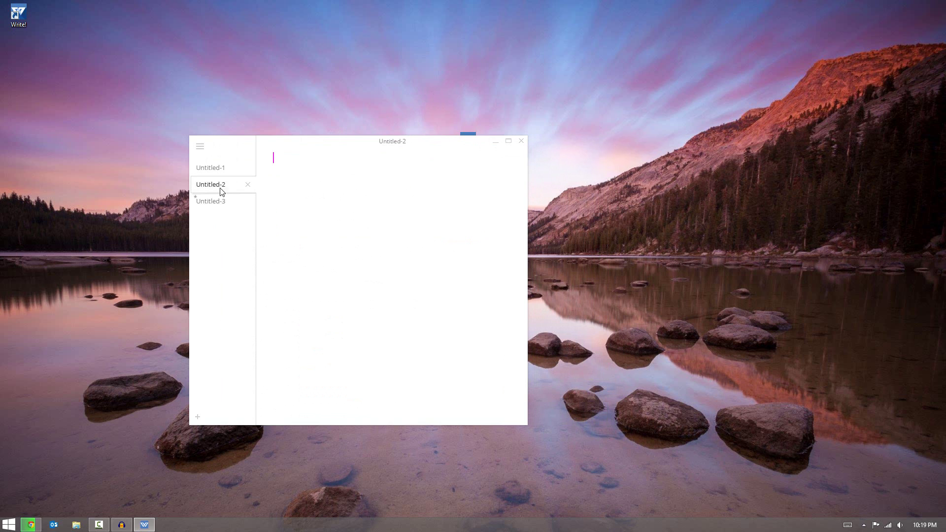
{"action": "left_click", "coordinate": [220, 201]}
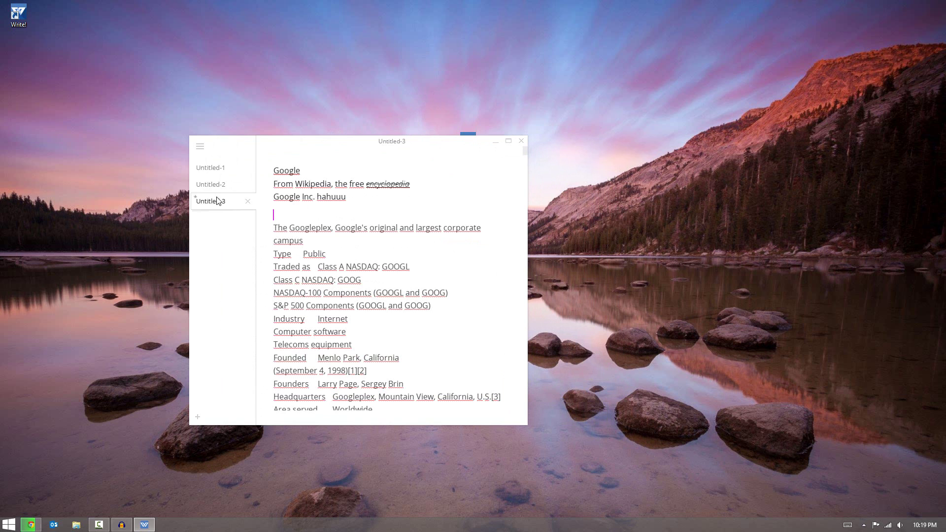
{"action": "left_click_drag", "start_coordinate": [530, 426], "coordinate": [776, 482]}
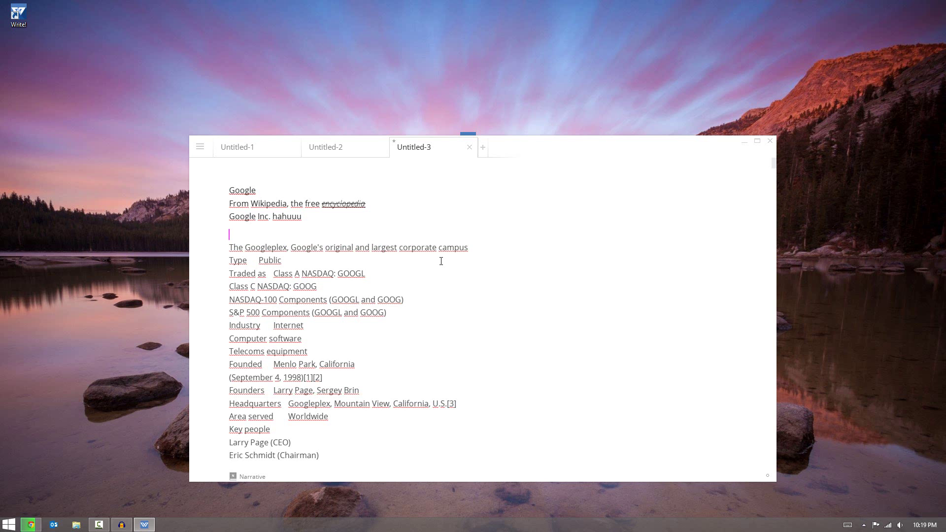
Step: Apply bold, light, italic, underline and strikethrough to the word 'corporate' in turn
{"action": "mouse_move", "coordinate": [426, 249]}
{"action": "double_click", "coordinate": [427, 249]}
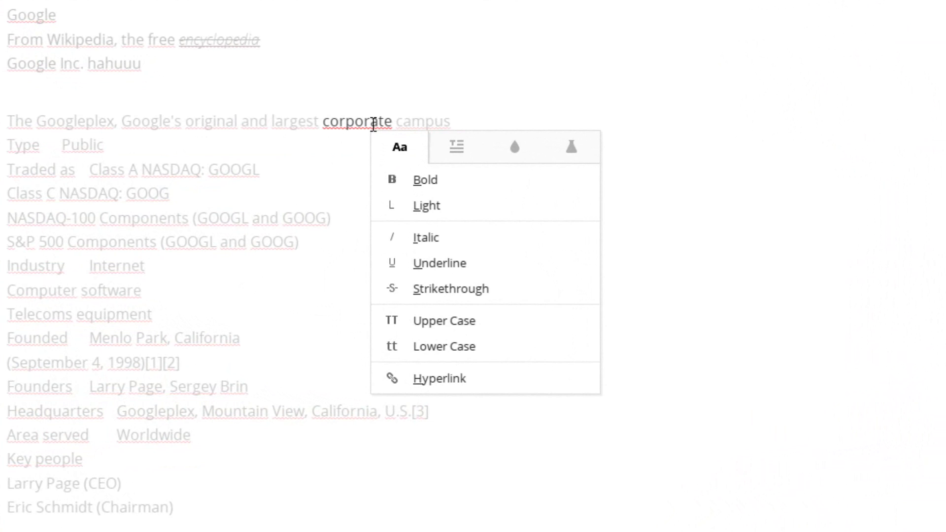
{"action": "left_click", "coordinate": [423, 189]}
{"action": "left_click", "coordinate": [445, 215]}
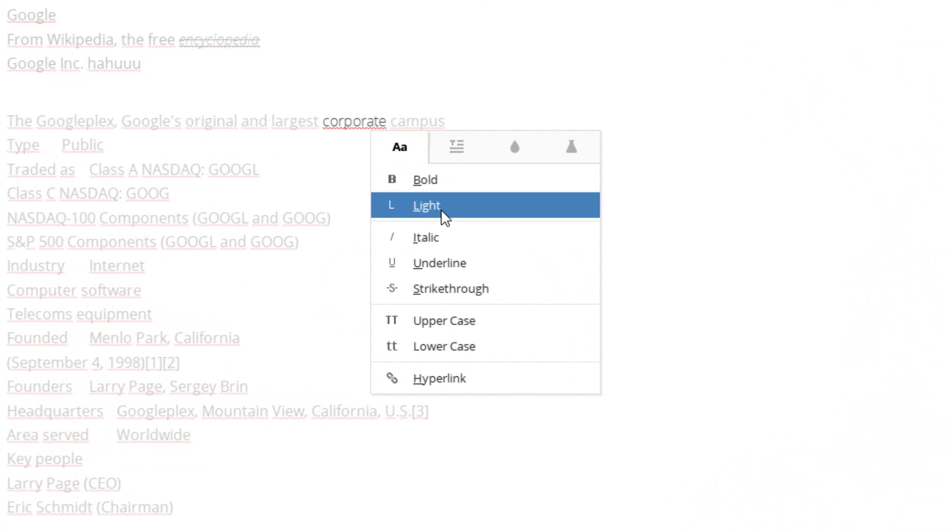
{"action": "left_click", "coordinate": [461, 244]}
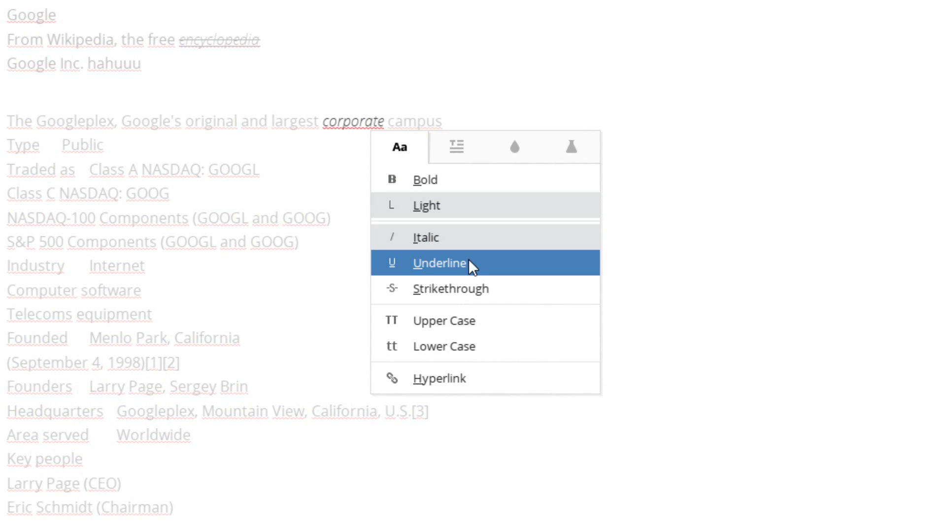
{"action": "left_click", "coordinate": [470, 262]}
{"action": "left_click", "coordinate": [454, 283]}
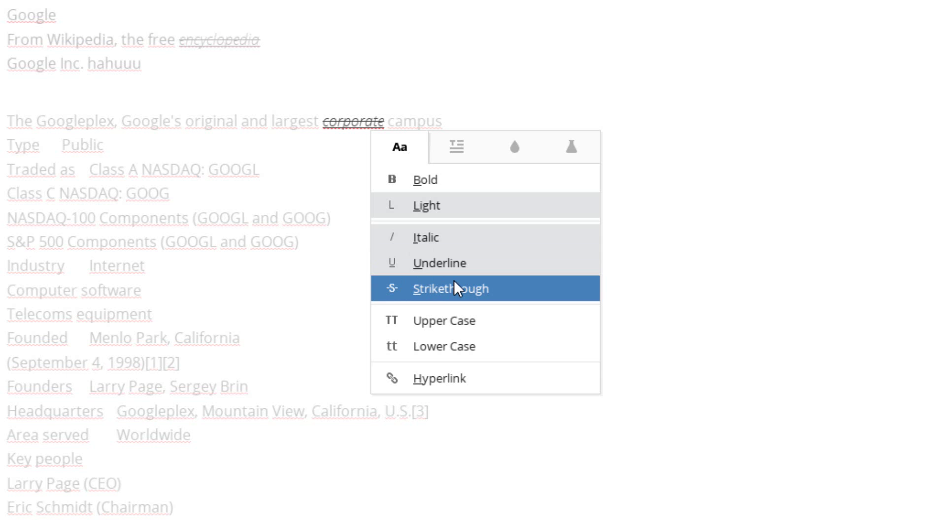
Step: Clear those styles and leave 'corporate' italic and underlined
{"action": "left_click", "coordinate": [454, 286]}
{"action": "left_click", "coordinate": [444, 265]}
{"action": "left_click", "coordinate": [442, 238]}
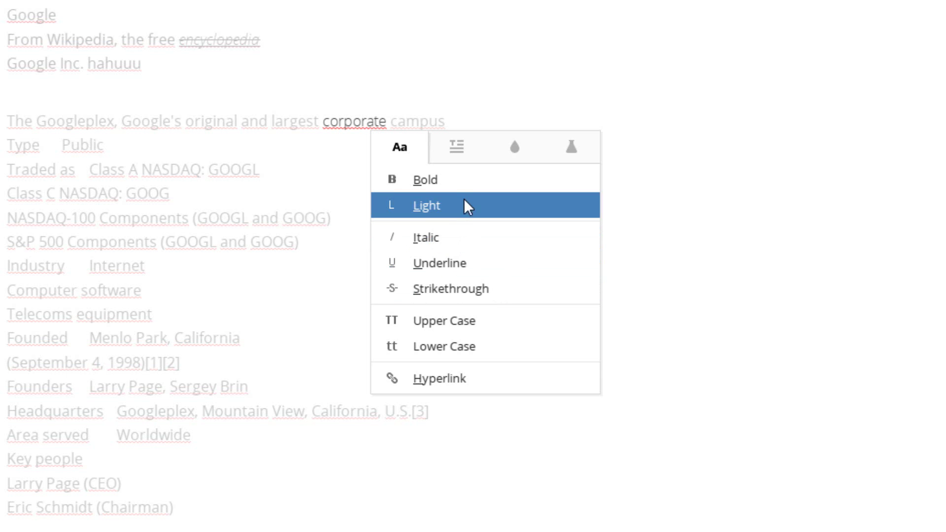
{"action": "left_click", "coordinate": [482, 179]}
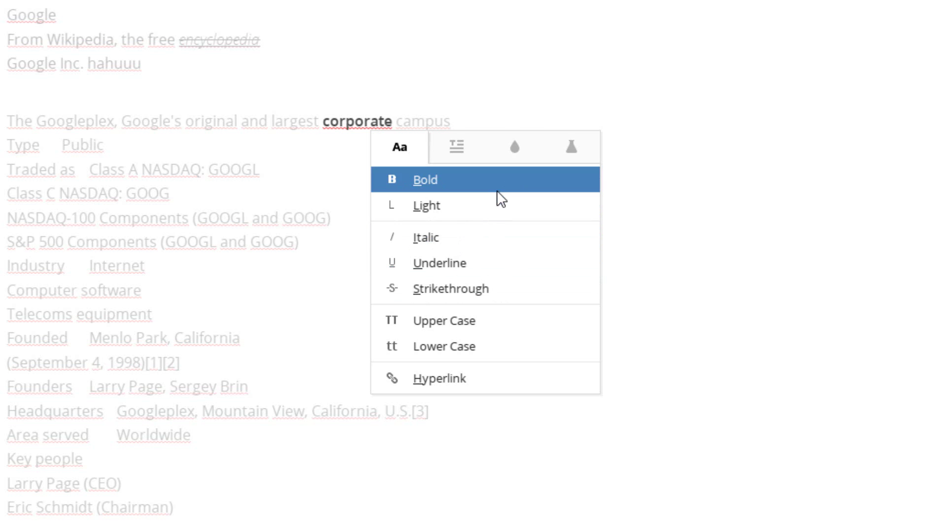
{"action": "left_click", "coordinate": [497, 191]}
{"action": "left_click", "coordinate": [469, 241]}
{"action": "left_click", "coordinate": [468, 260]}
{"action": "left_click", "coordinate": [710, 164]}
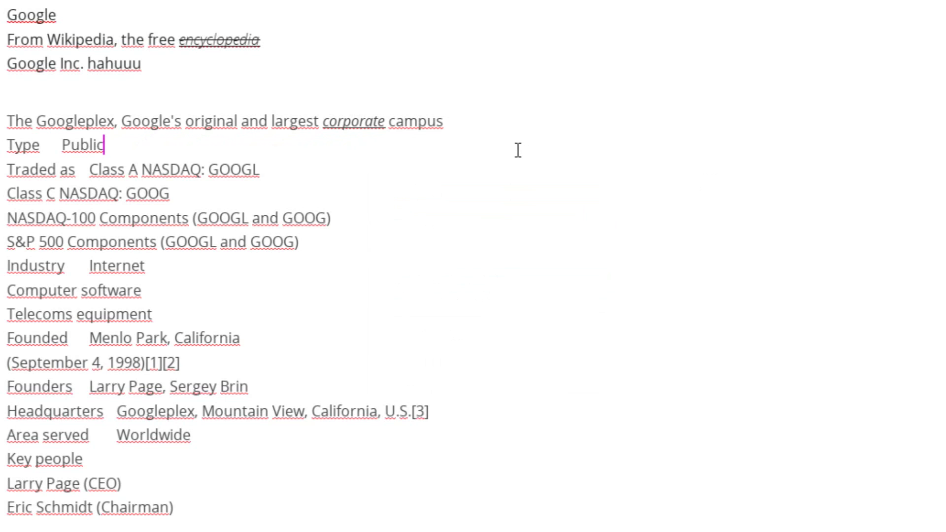
{"action": "left_click", "coordinate": [435, 135]}
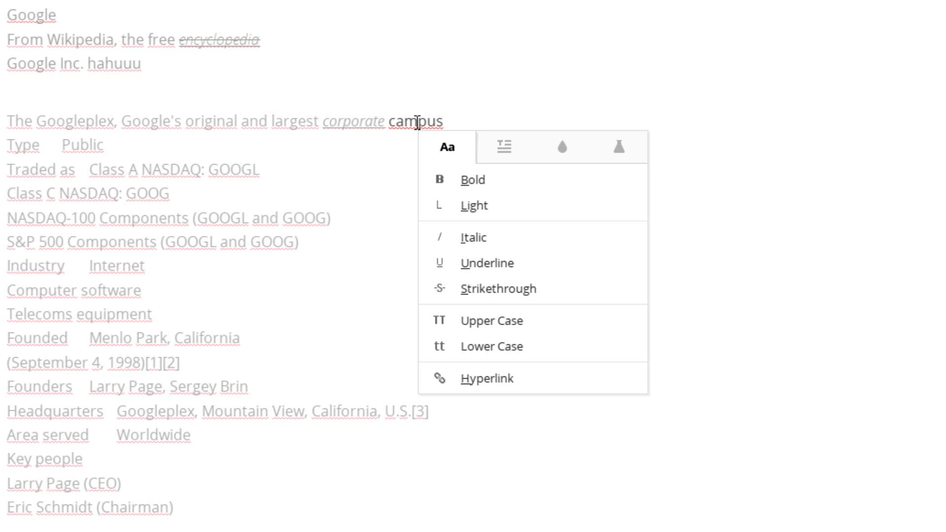
{"action": "left_click", "coordinate": [503, 145]}
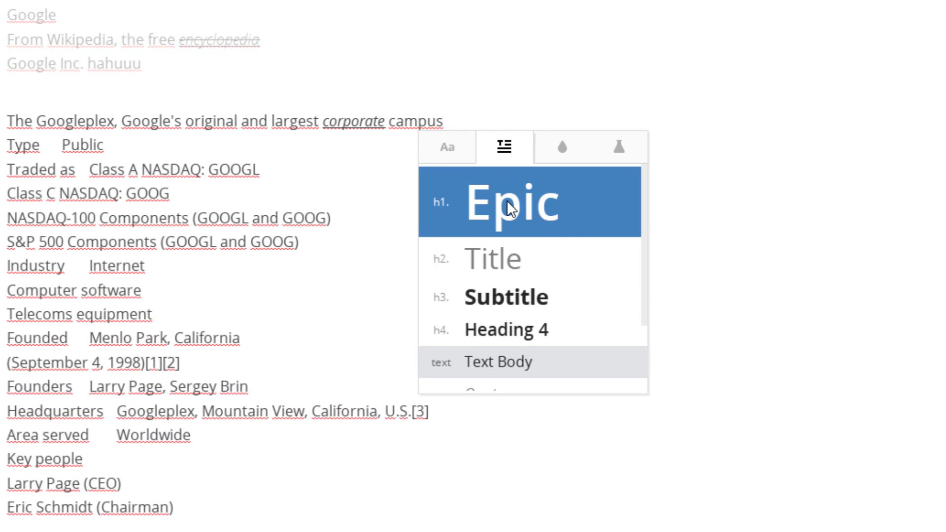
{"action": "scroll", "coordinate": [542, 301], "scroll_direction": "down", "scroll_amount": 3}
{"action": "scroll", "coordinate": [542, 298], "scroll_direction": "up", "scroll_amount": 3}
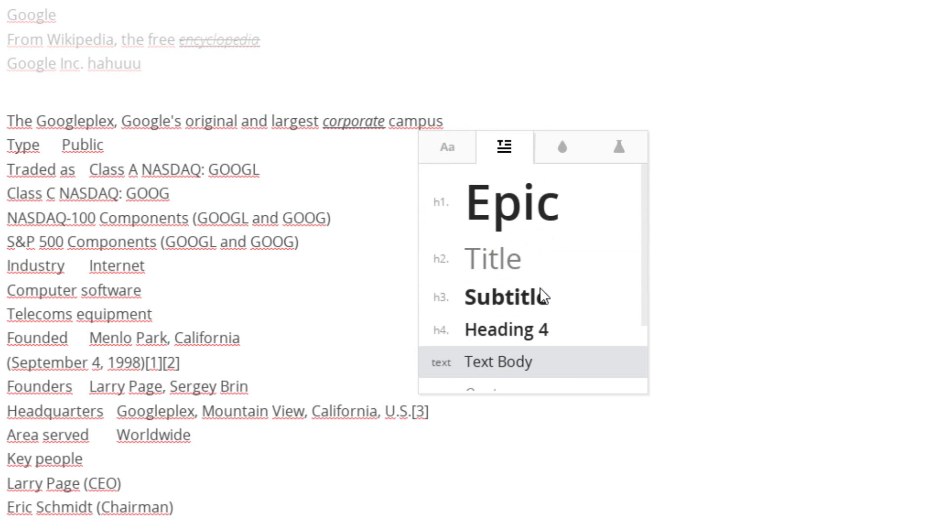
{"action": "left_click", "coordinate": [563, 143]}
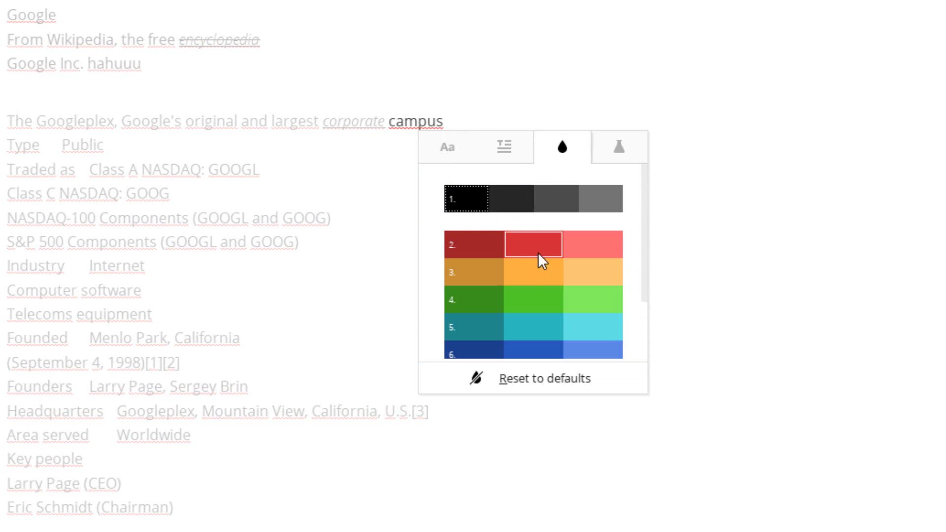
{"action": "scroll", "coordinate": [481, 245], "scroll_direction": "down", "scroll_amount": 3}
{"action": "left_click", "coordinate": [622, 146]}
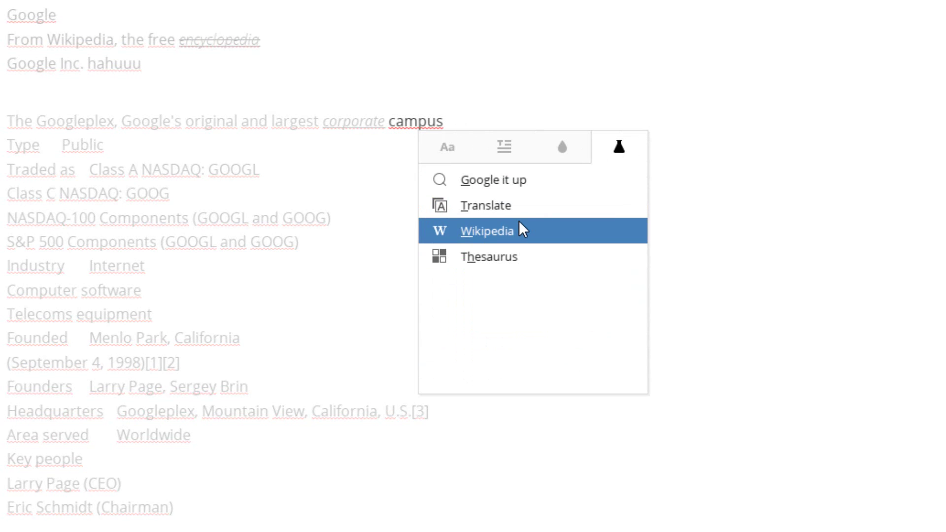
{"action": "left_click", "coordinate": [781, 164]}
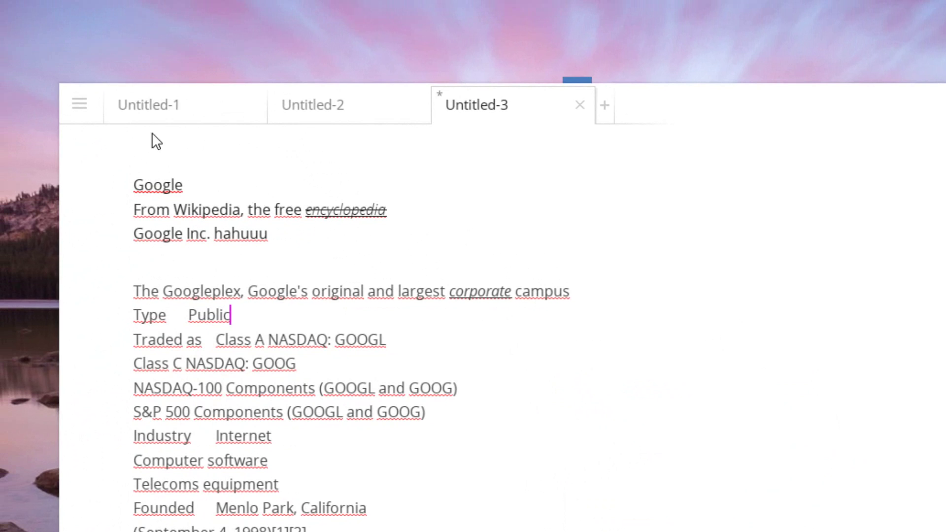
Step: Reveal the menu bar and browse from the File menu over to Edit
{"action": "left_click", "coordinate": [85, 108]}
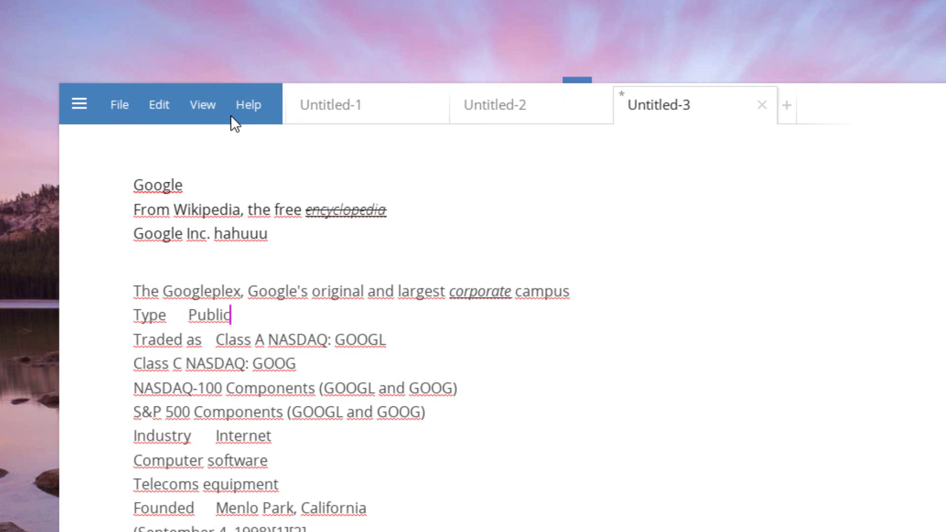
{"action": "left_click", "coordinate": [131, 95]}
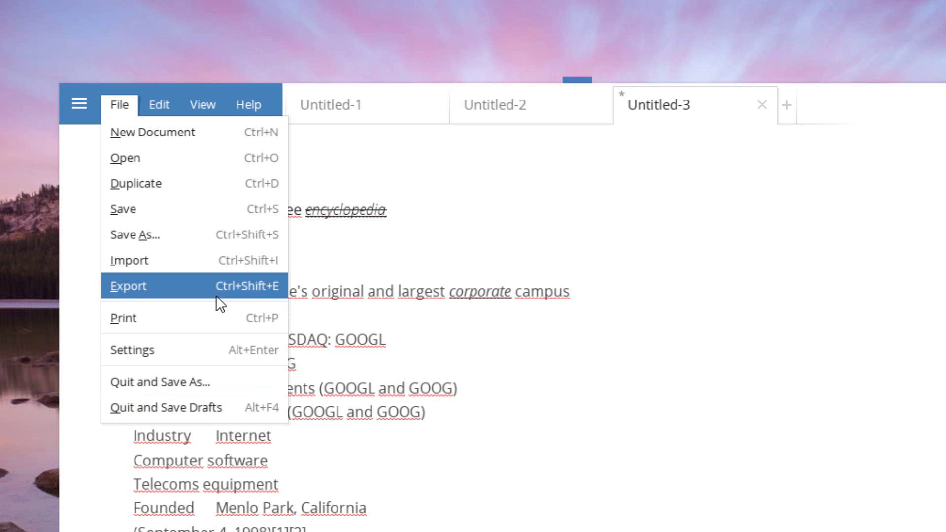
{"action": "mouse_move", "coordinate": [149, 92]}
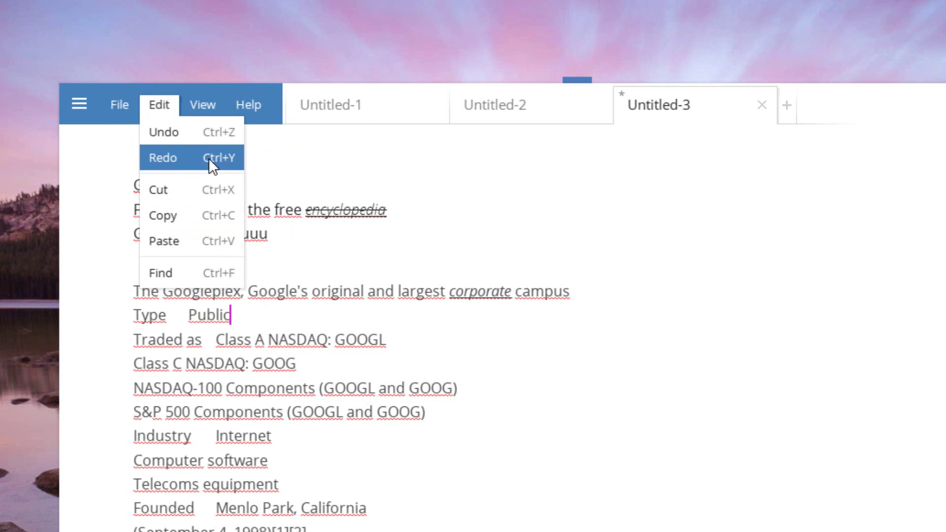
Step: Choose Edit > Find to open the search field
{"action": "left_click", "coordinate": [213, 274]}
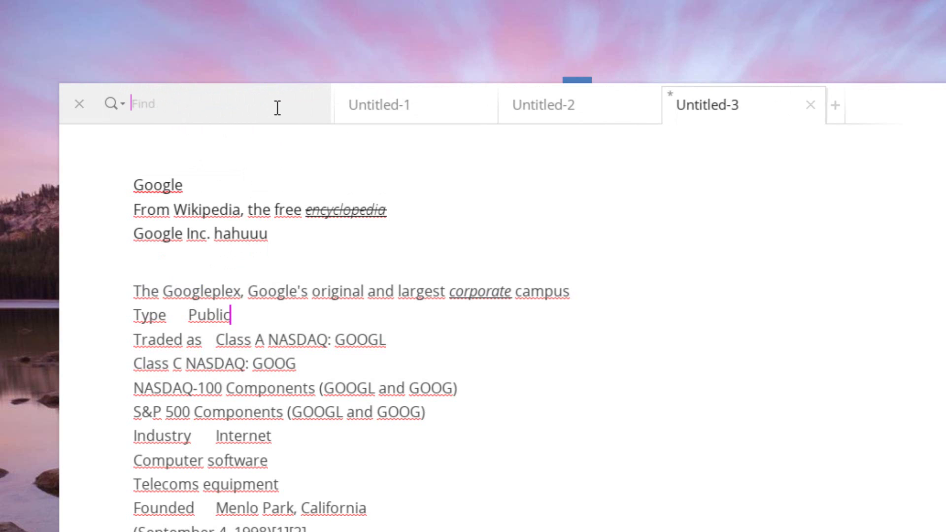
Step: Search the draft for 'google', replacing the earlier search term 'type'
{"action": "type", "text": "type"}
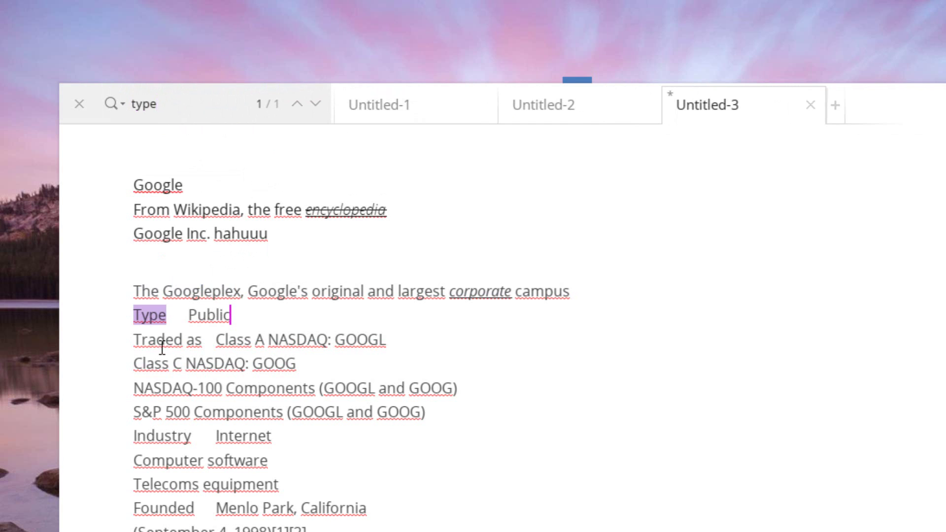
{"action": "left_click_drag", "start_coordinate": [185, 107], "coordinate": [116, 105]}
{"action": "type", "text": "google"}
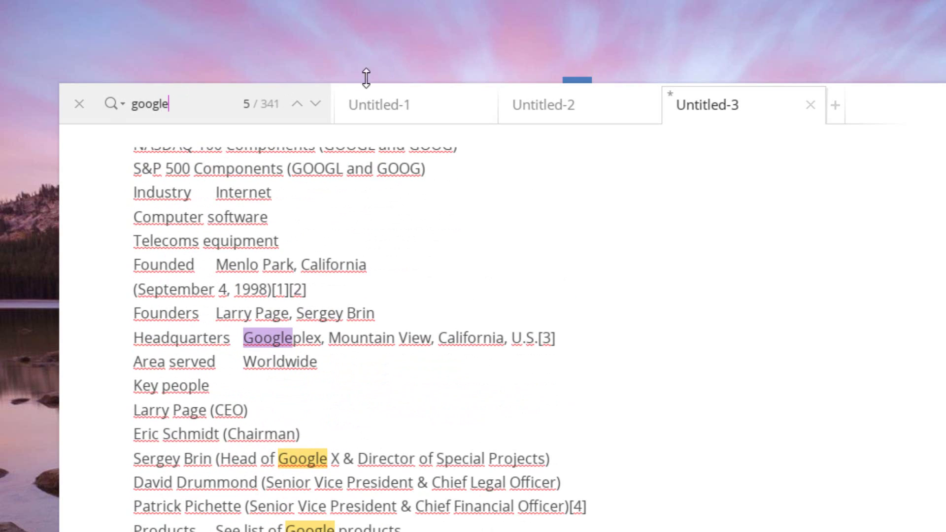
Step: Step back and forward through the 341 'google' matches, then close the find bar
{"action": "left_click", "coordinate": [297, 104]}
{"action": "left_click", "coordinate": [315, 105]}
{"action": "left_click", "coordinate": [316, 105]}
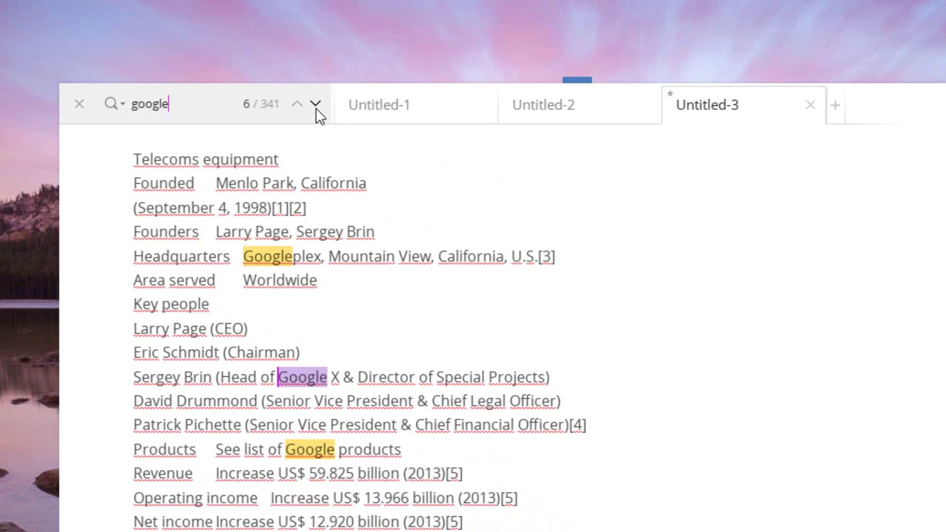
{"action": "left_click", "coordinate": [316, 104]}
{"action": "left_click", "coordinate": [316, 104]}
{"action": "left_click", "coordinate": [316, 105]}
{"action": "left_click", "coordinate": [316, 104]}
{"action": "left_click", "coordinate": [316, 105]}
{"action": "left_click", "coordinate": [316, 105]}
{"action": "left_click", "coordinate": [316, 104]}
{"action": "left_click", "coordinate": [316, 104]}
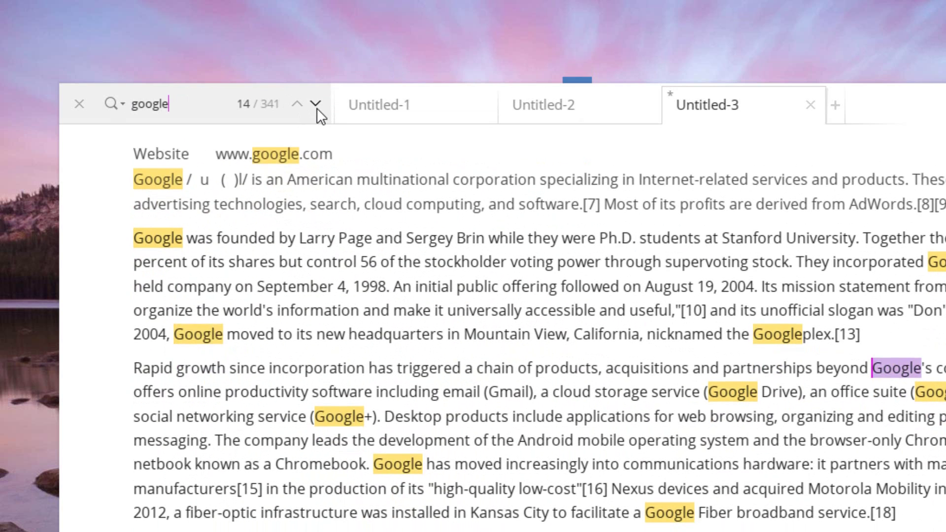
{"action": "left_click", "coordinate": [315, 104]}
{"action": "left_click", "coordinate": [316, 104]}
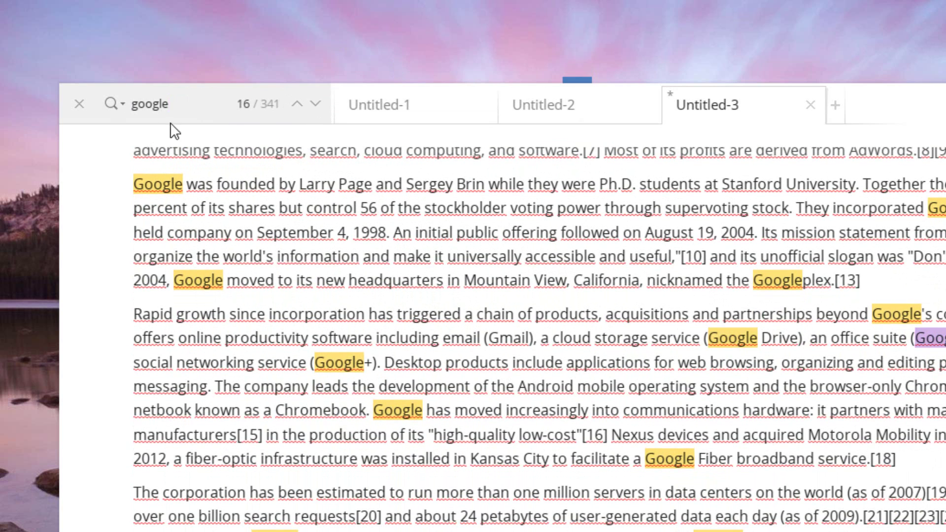
{"action": "left_click", "coordinate": [74, 110]}
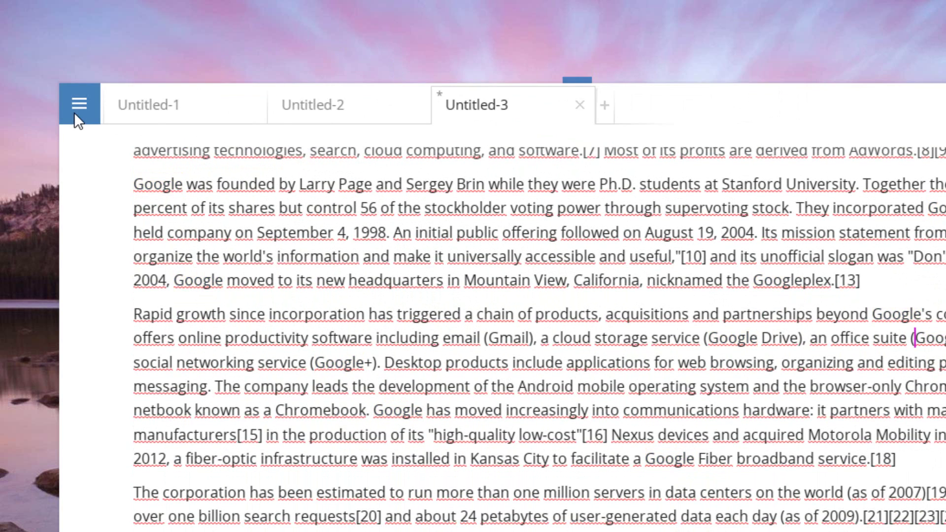
{"action": "left_click", "coordinate": [75, 109]}
Step: Browse the spellchecker dictionary's languages keeping English, then start Untitled-4 containing 'haha'
{"action": "left_click", "coordinate": [195, 103]}
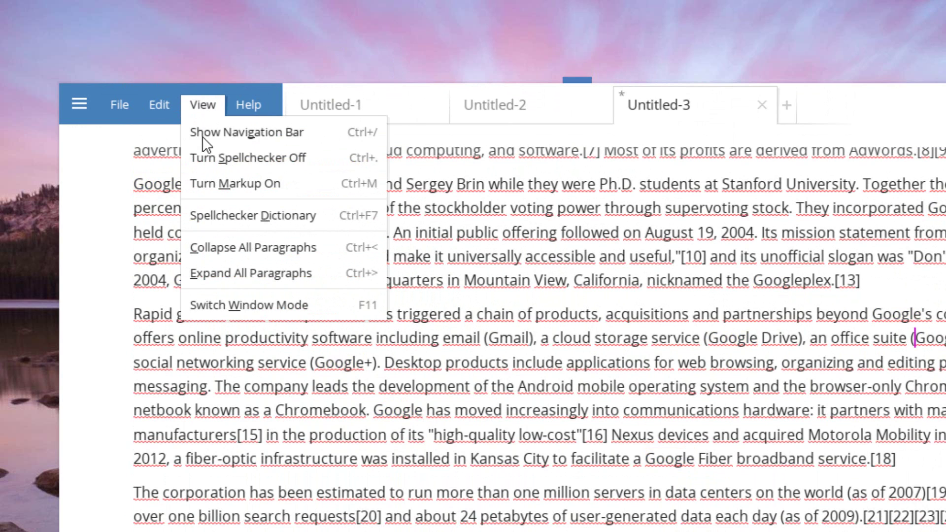
{"action": "left_click", "coordinate": [211, 227]}
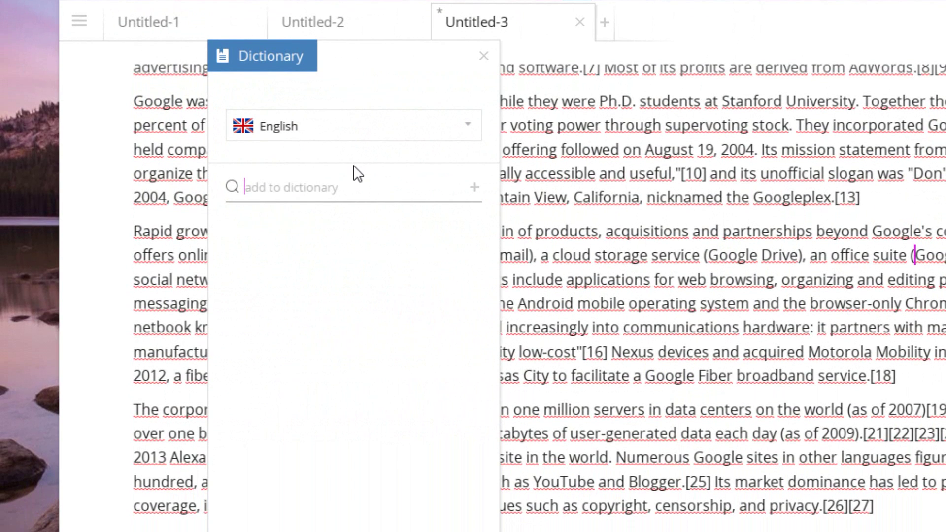
{"action": "left_click", "coordinate": [427, 134]}
{"action": "scroll", "coordinate": [443, 194], "scroll_direction": "down", "scroll_amount": 6}
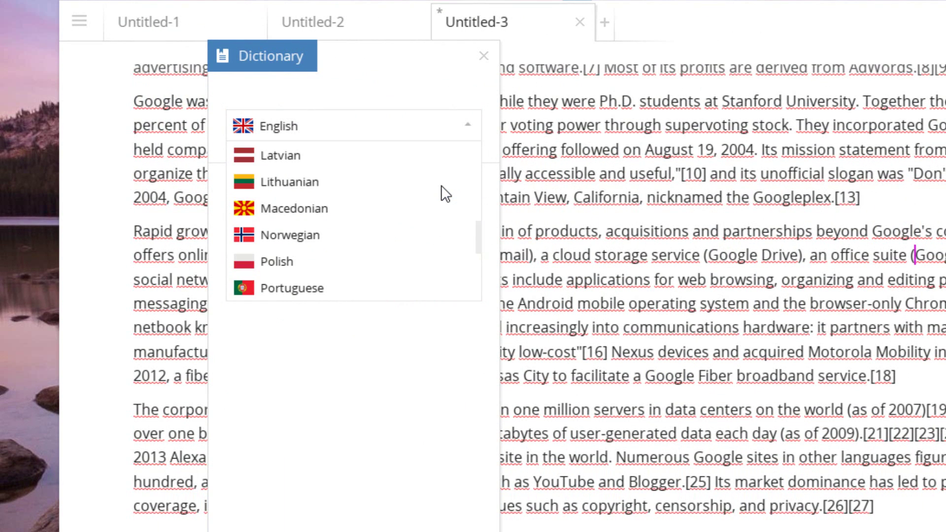
{"action": "scroll", "coordinate": [442, 186], "scroll_direction": "up", "scroll_amount": 6}
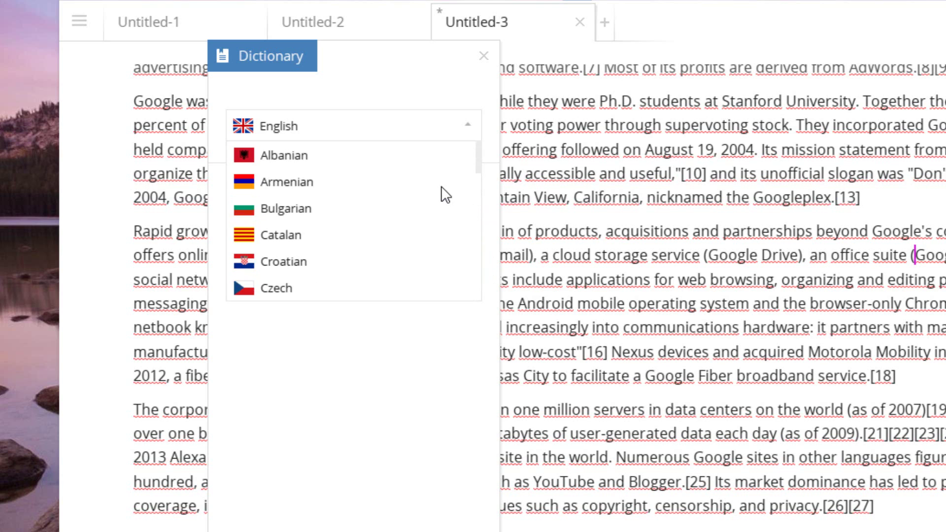
{"action": "scroll", "coordinate": [424, 172], "scroll_direction": "down", "scroll_amount": 4}
{"action": "scroll", "coordinate": [419, 164], "scroll_direction": "up", "scroll_amount": 2}
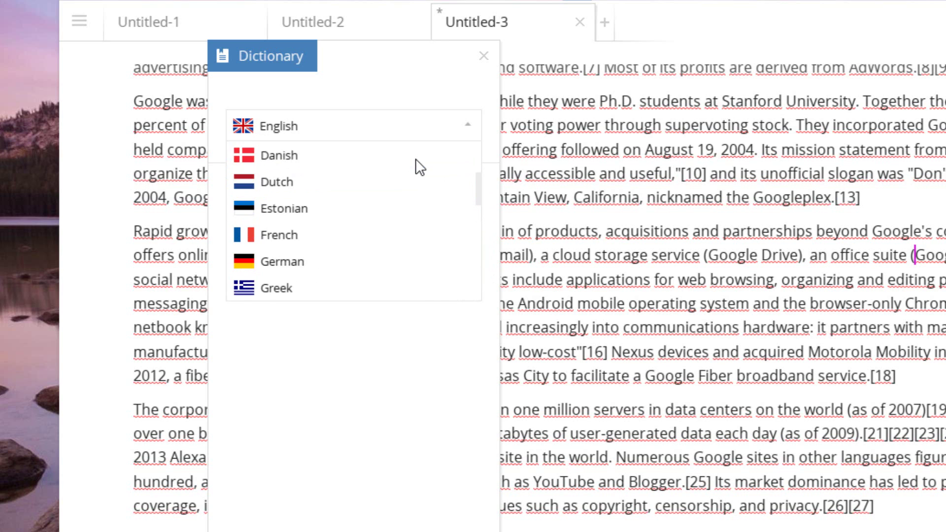
{"action": "left_click", "coordinate": [426, 439]}
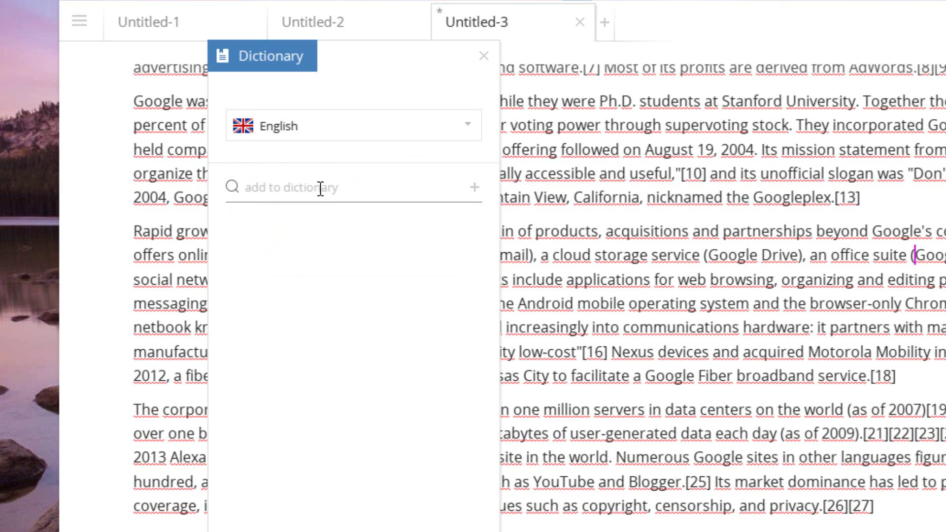
{"action": "key", "text": "ctrl+n"}
{"action": "type", "text": "haha"}
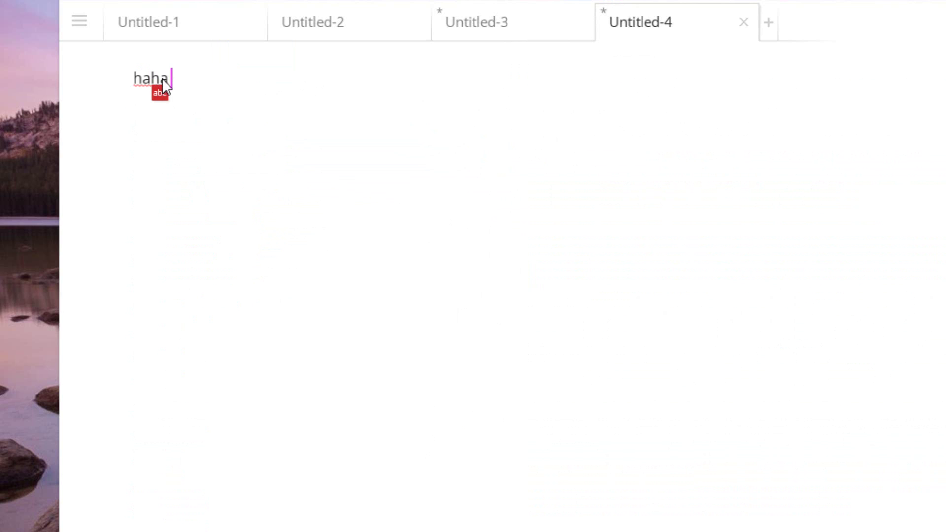
Step: Correct the first 'haha' to 'ha ha' using the spelling suggestions
{"action": "left_click", "coordinate": [160, 93]}
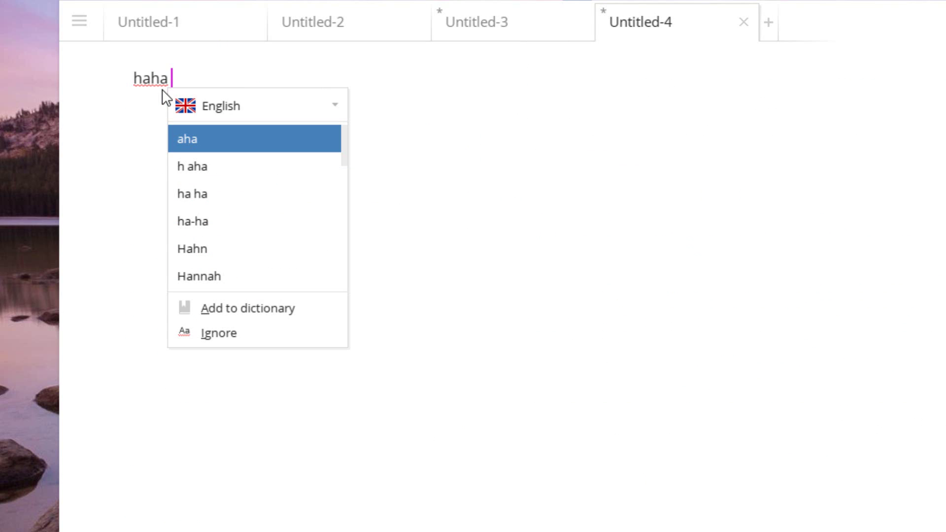
{"action": "left_click", "coordinate": [619, 135]}
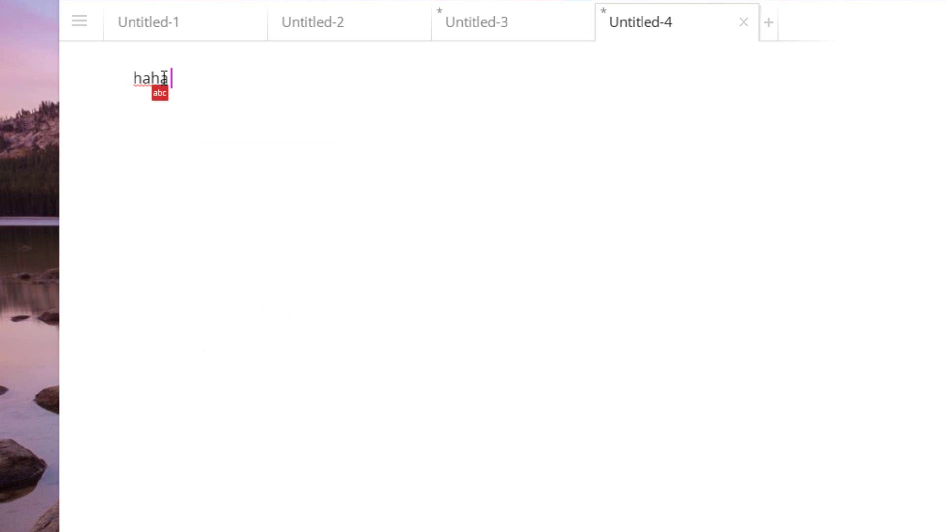
{"action": "left_click", "coordinate": [159, 93]}
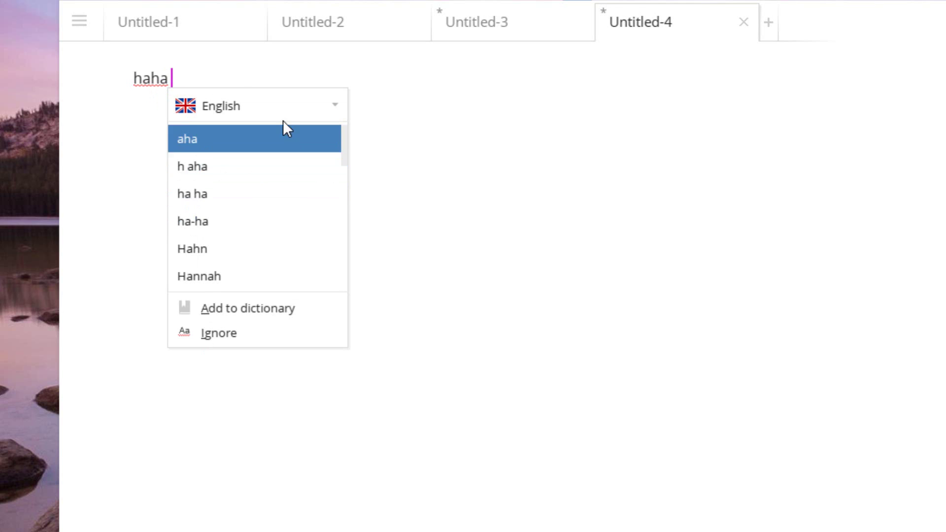
{"action": "left_click", "coordinate": [252, 196]}
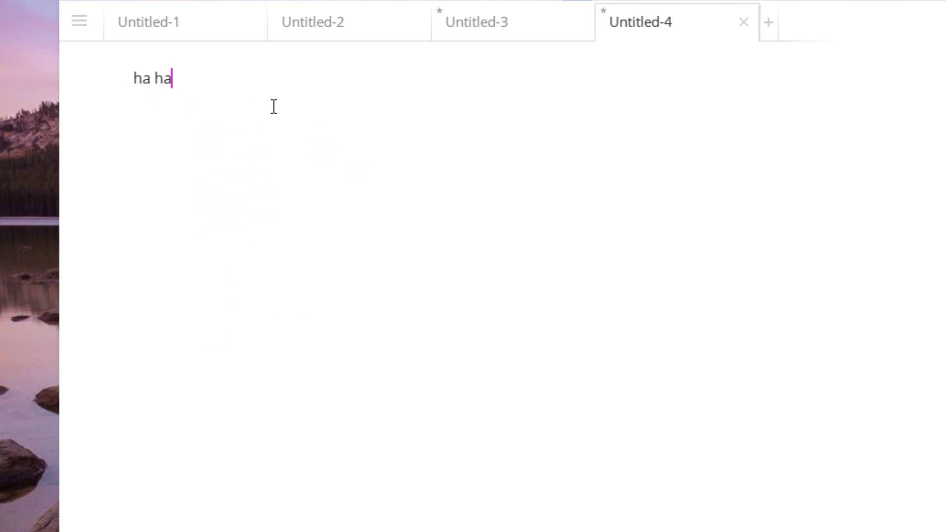
Step: Type a second 'haha' on a new line and browse its spelling language list
{"action": "key", "text": "Return"}
{"action": "type", "text": "haha"}
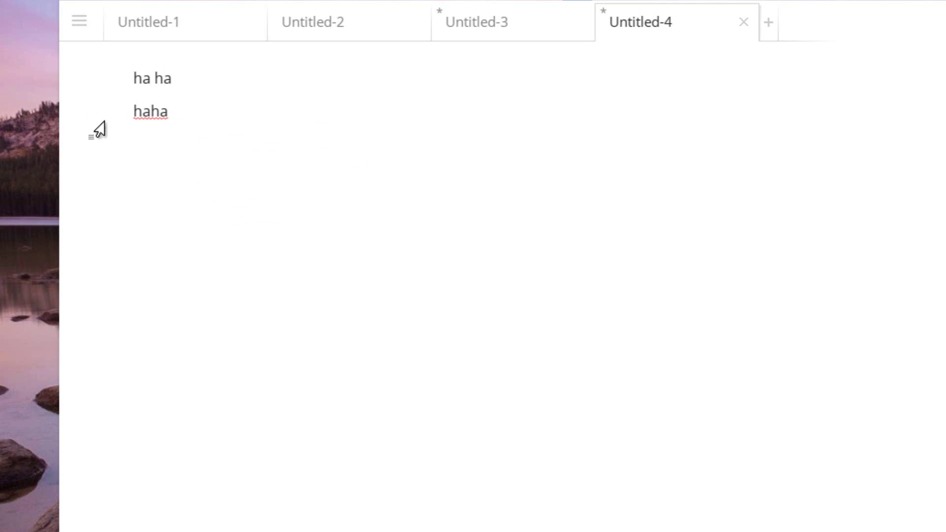
{"action": "left_click", "coordinate": [158, 128]}
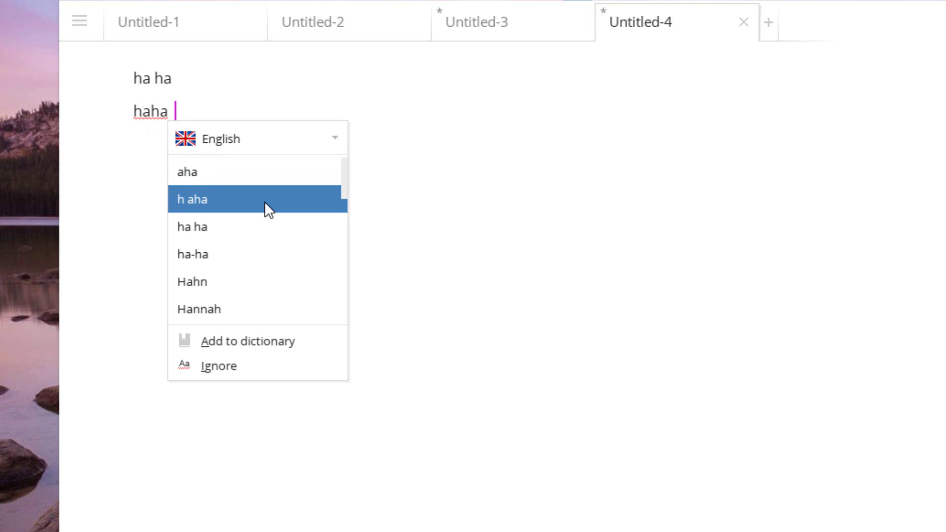
{"action": "left_click", "coordinate": [308, 151]}
{"action": "scroll", "coordinate": [306, 218], "scroll_direction": "down", "scroll_amount": 10}
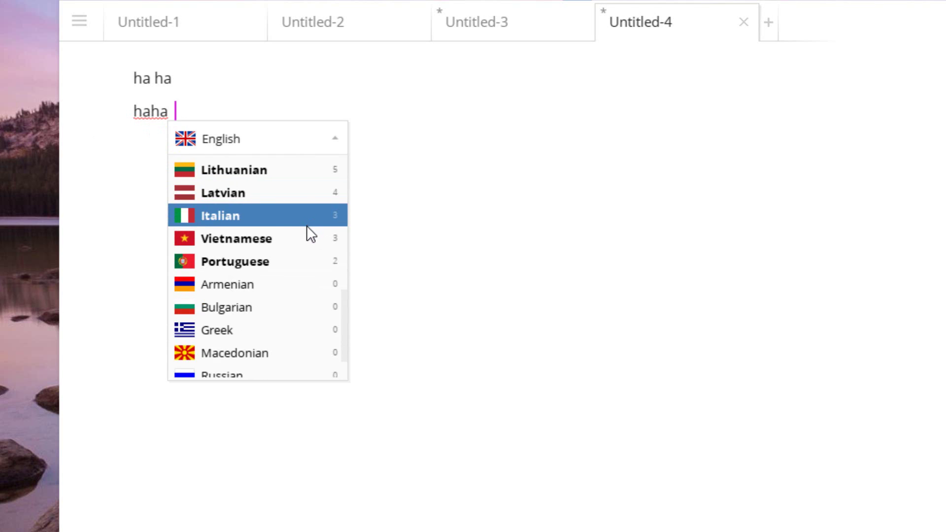
{"action": "scroll", "coordinate": [306, 226], "scroll_direction": "up", "scroll_amount": 8}
{"action": "scroll", "coordinate": [311, 232], "scroll_direction": "up", "scroll_amount": 3}
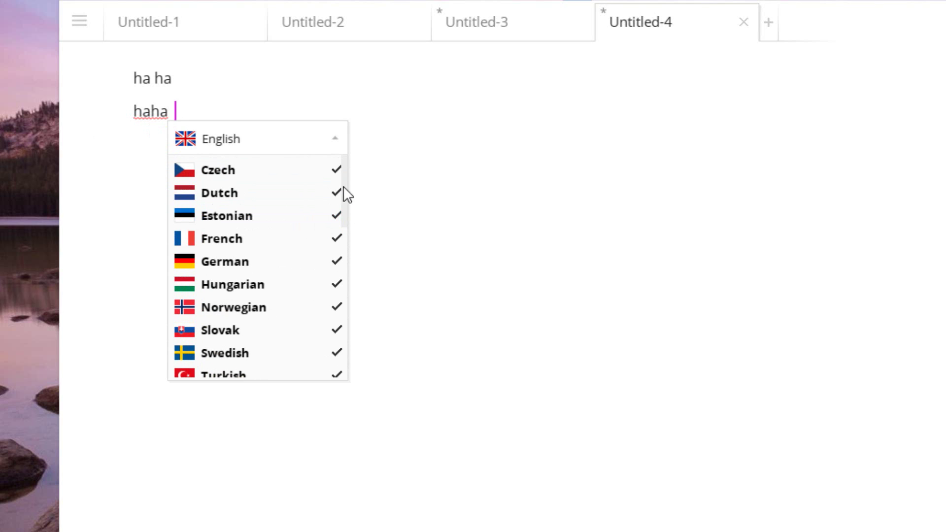
{"action": "left_click", "coordinate": [303, 134]}
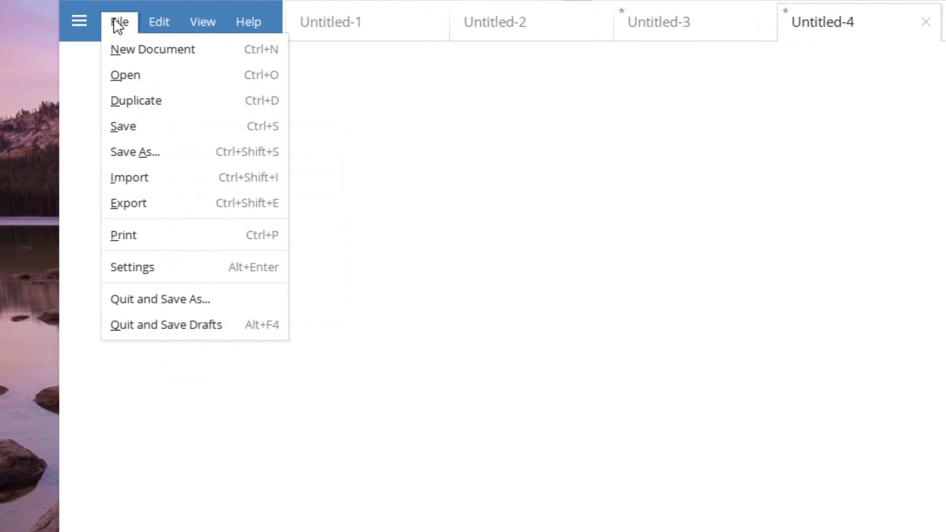
Step: Open the Settings dialog from the File menu
{"action": "left_click", "coordinate": [242, 273]}
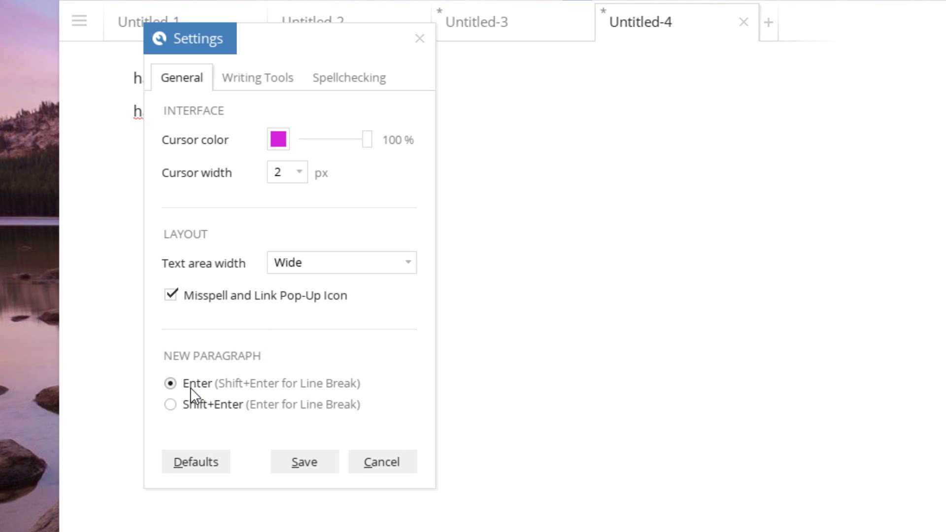
Step: Under Writing Tools > Spellchecking, switch the language setting to Custom list with only English checked
{"action": "left_click", "coordinate": [292, 77]}
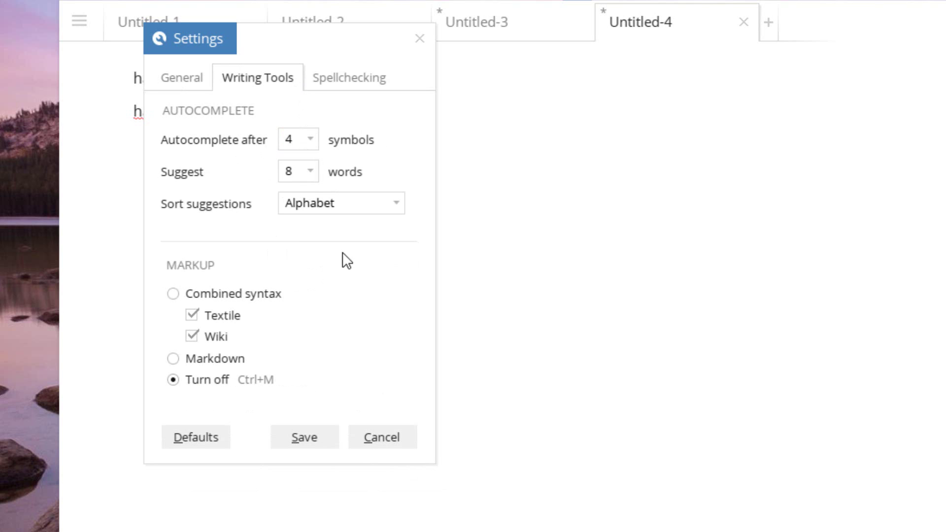
{"action": "left_click", "coordinate": [372, 79]}
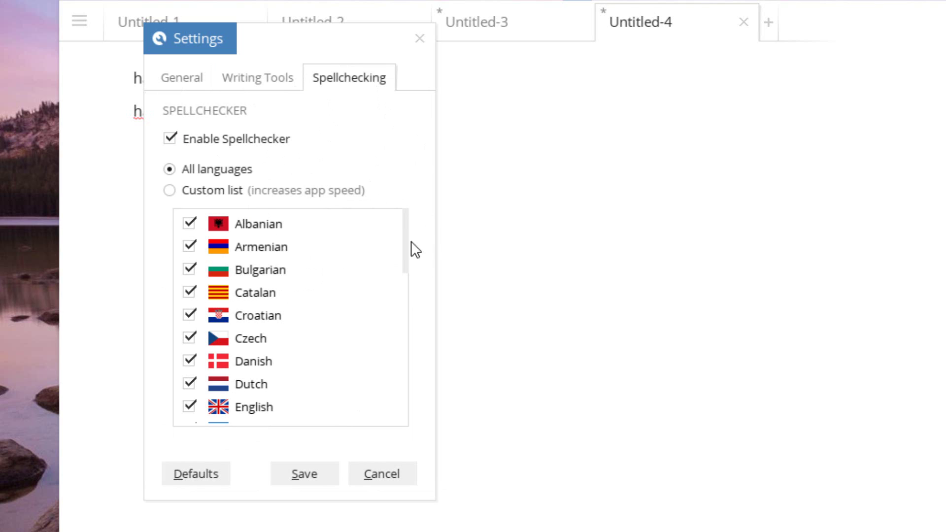
{"action": "scroll", "coordinate": [340, 288], "scroll_direction": "down", "scroll_amount": 5}
{"action": "scroll", "coordinate": [335, 310], "scroll_direction": "down", "scroll_amount": 2}
{"action": "scroll", "coordinate": [335, 313], "scroll_direction": "up", "scroll_amount": 1}
{"action": "scroll", "coordinate": [334, 308], "scroll_direction": "up", "scroll_amount": 6}
{"action": "left_click", "coordinate": [221, 194]}
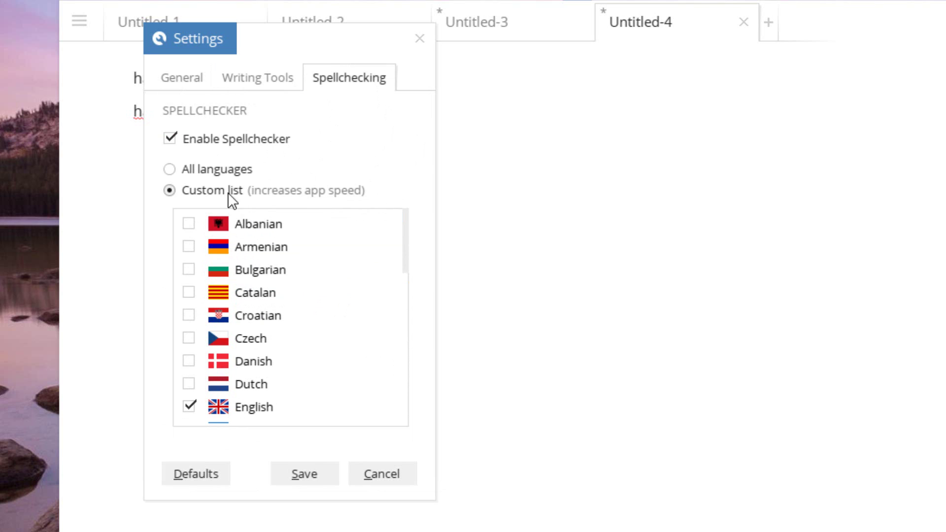
{"action": "scroll", "coordinate": [323, 282], "scroll_direction": "down", "scroll_amount": 5}
{"action": "scroll", "coordinate": [326, 285], "scroll_direction": "up", "scroll_amount": 5}
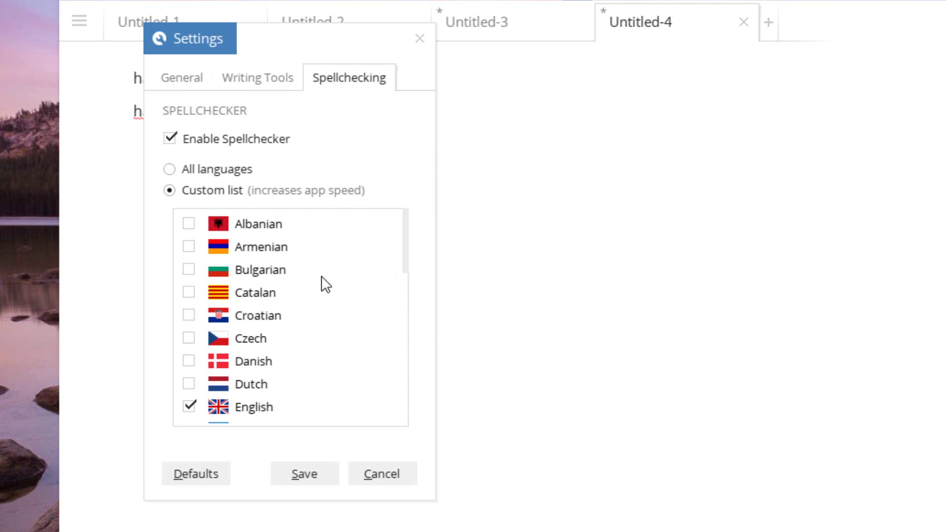